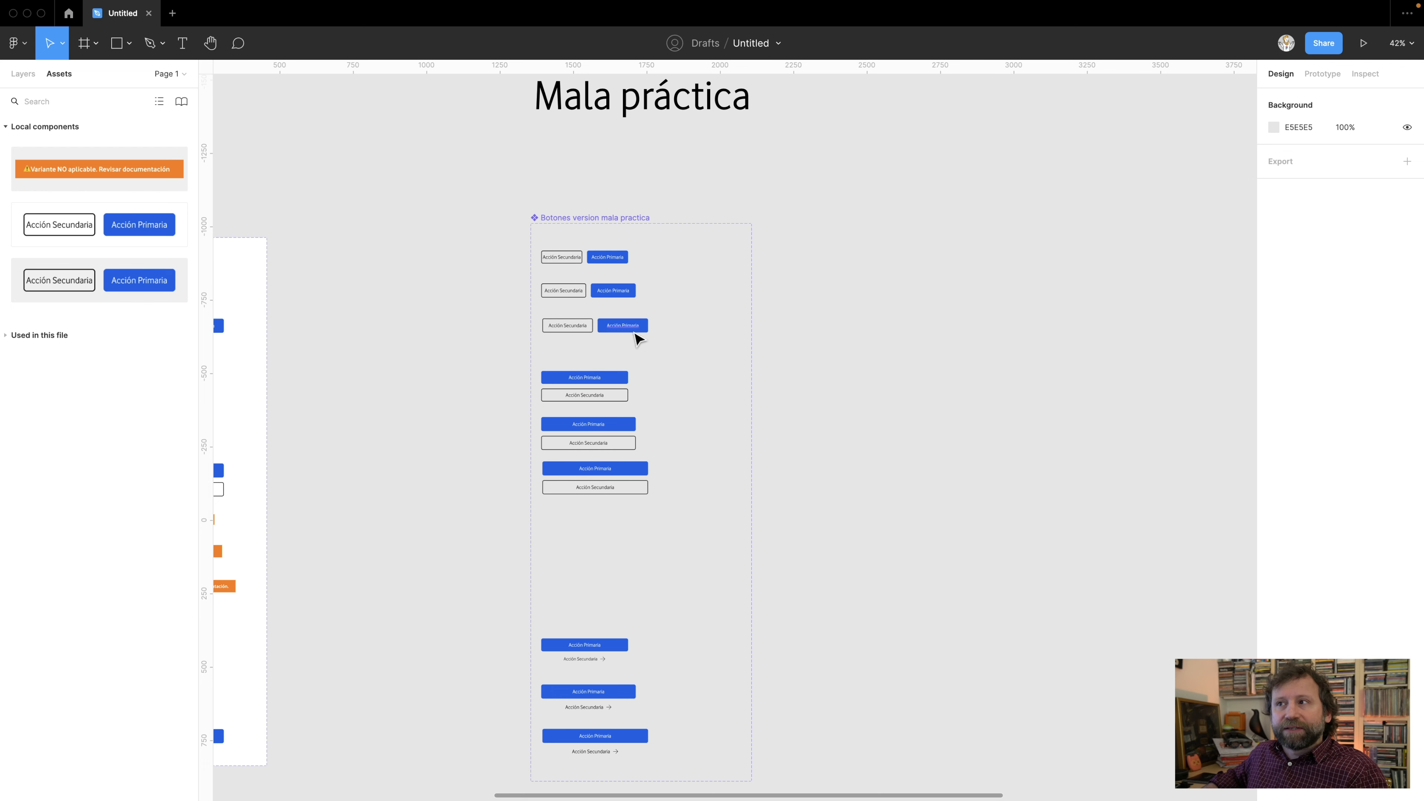
- Examine the inline, stacked and link-style button variants in the "Botones version mala practica" component set
scroll(699, 319, "up", 3)
scroll(702, 320, "up", 3)
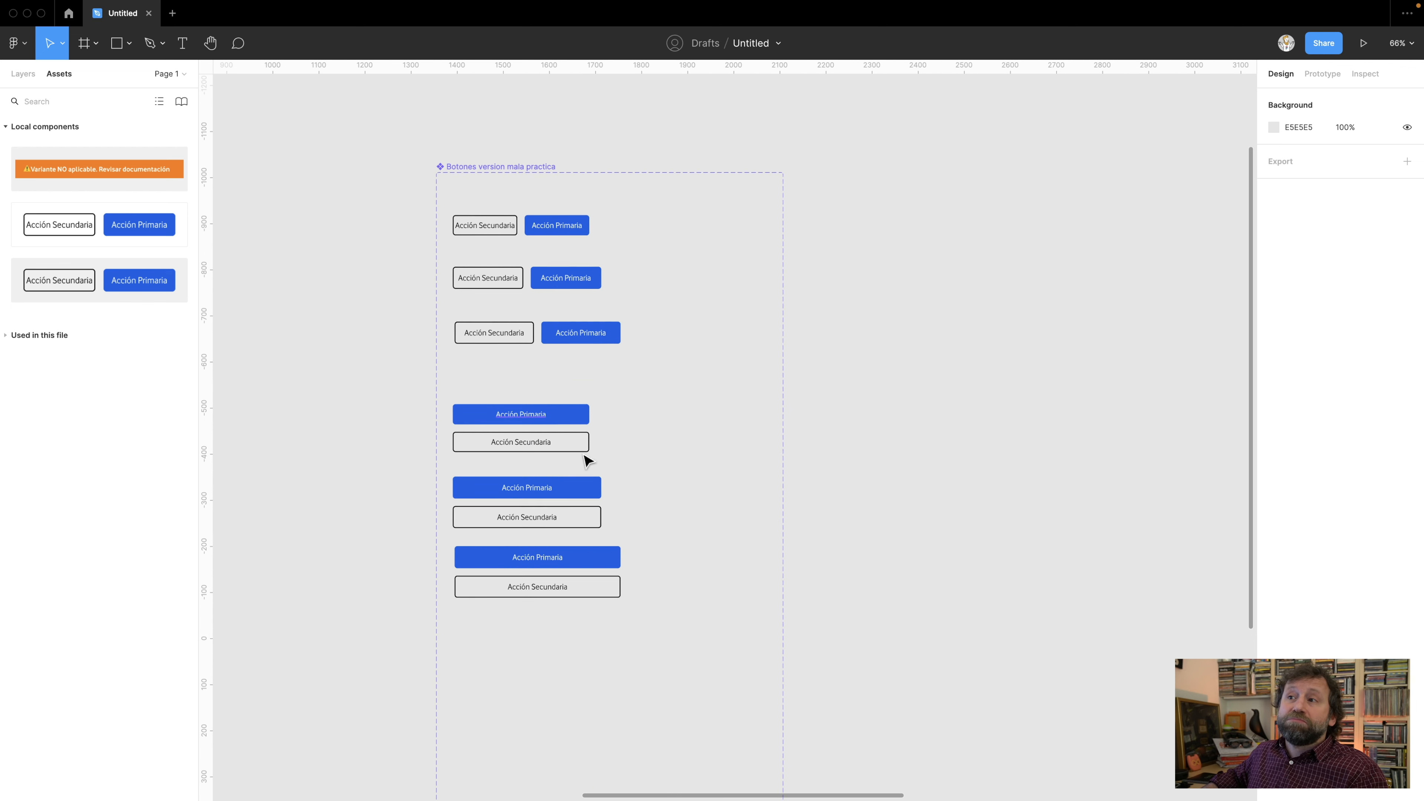
left_click_drag(747, 475, 759, 445)
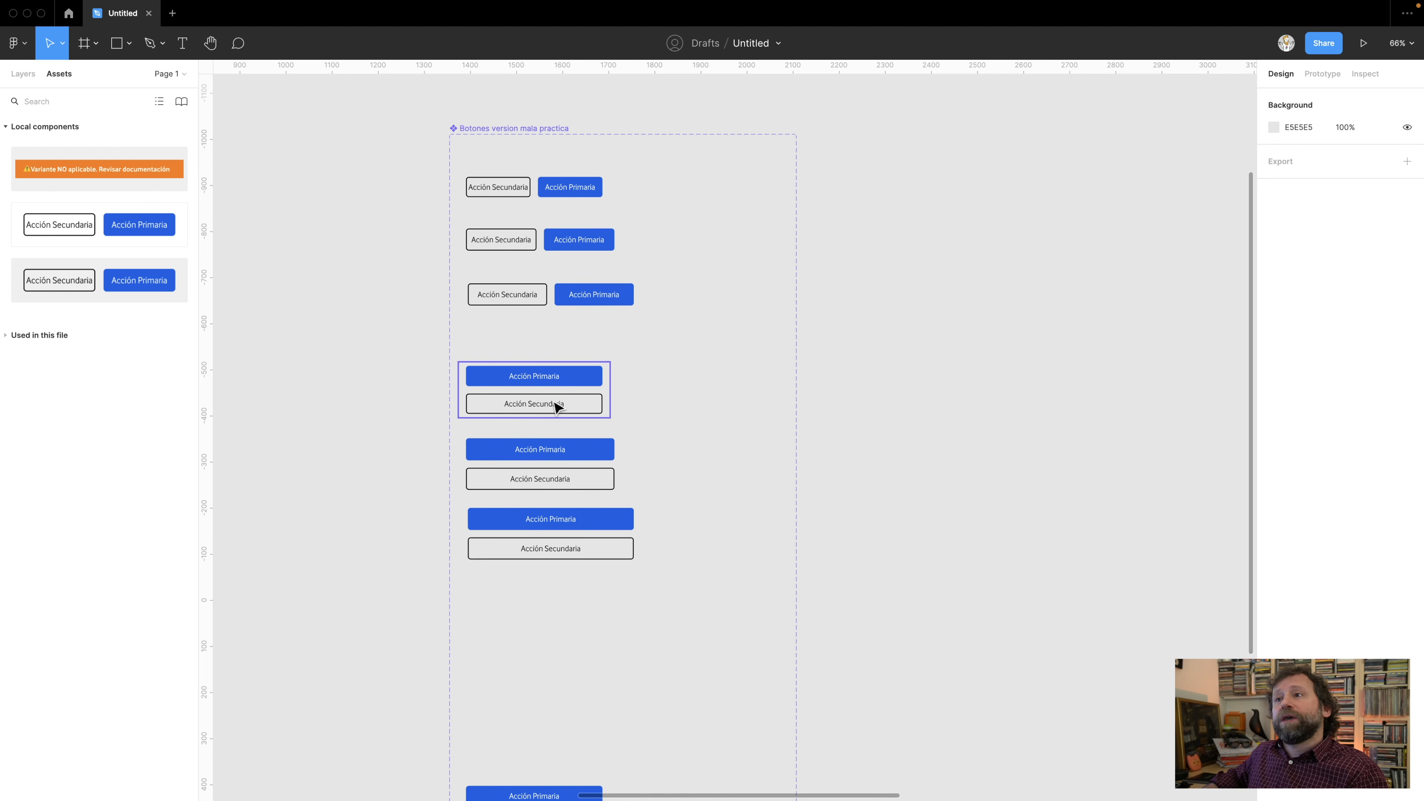
scroll(769, 560, "down", 5)
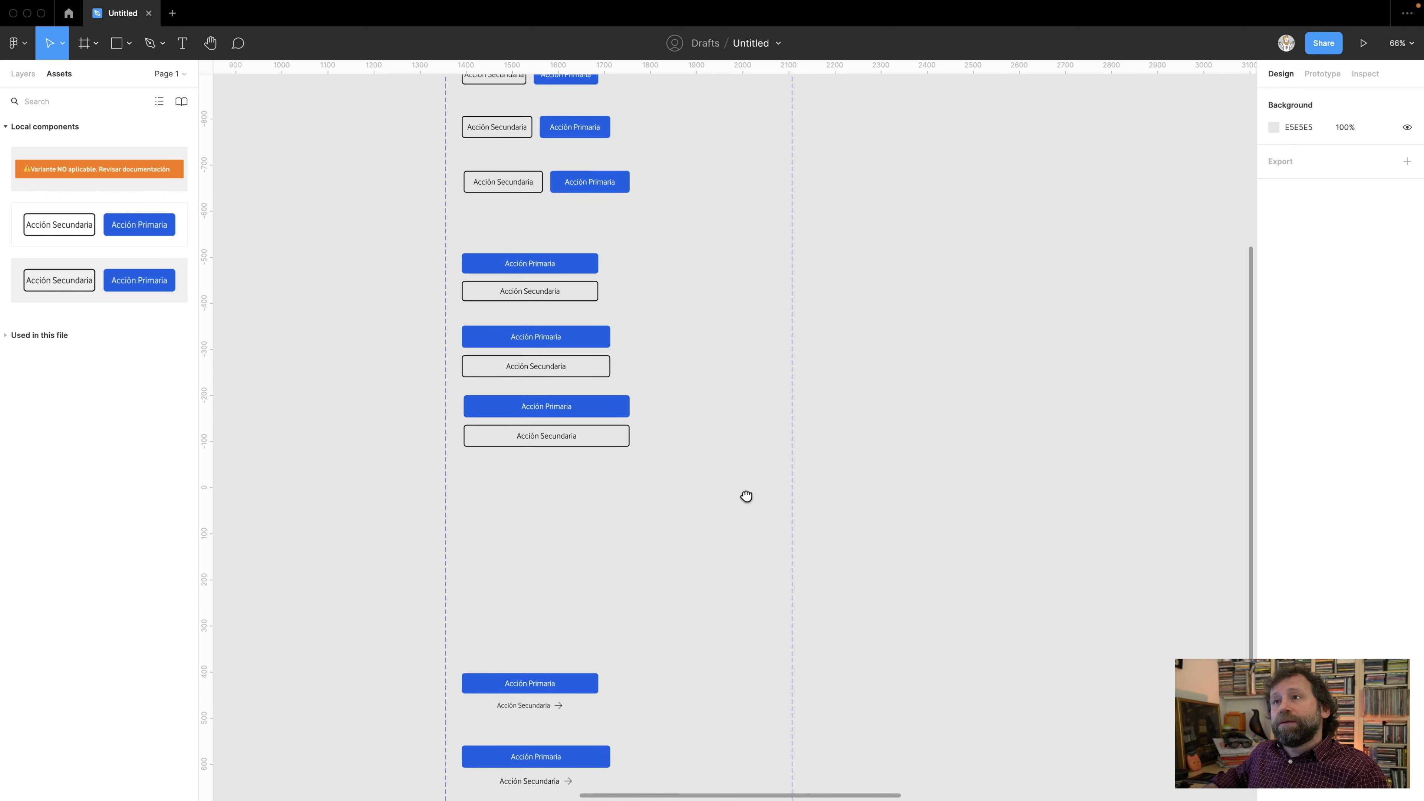
scroll(748, 523, "down", 5)
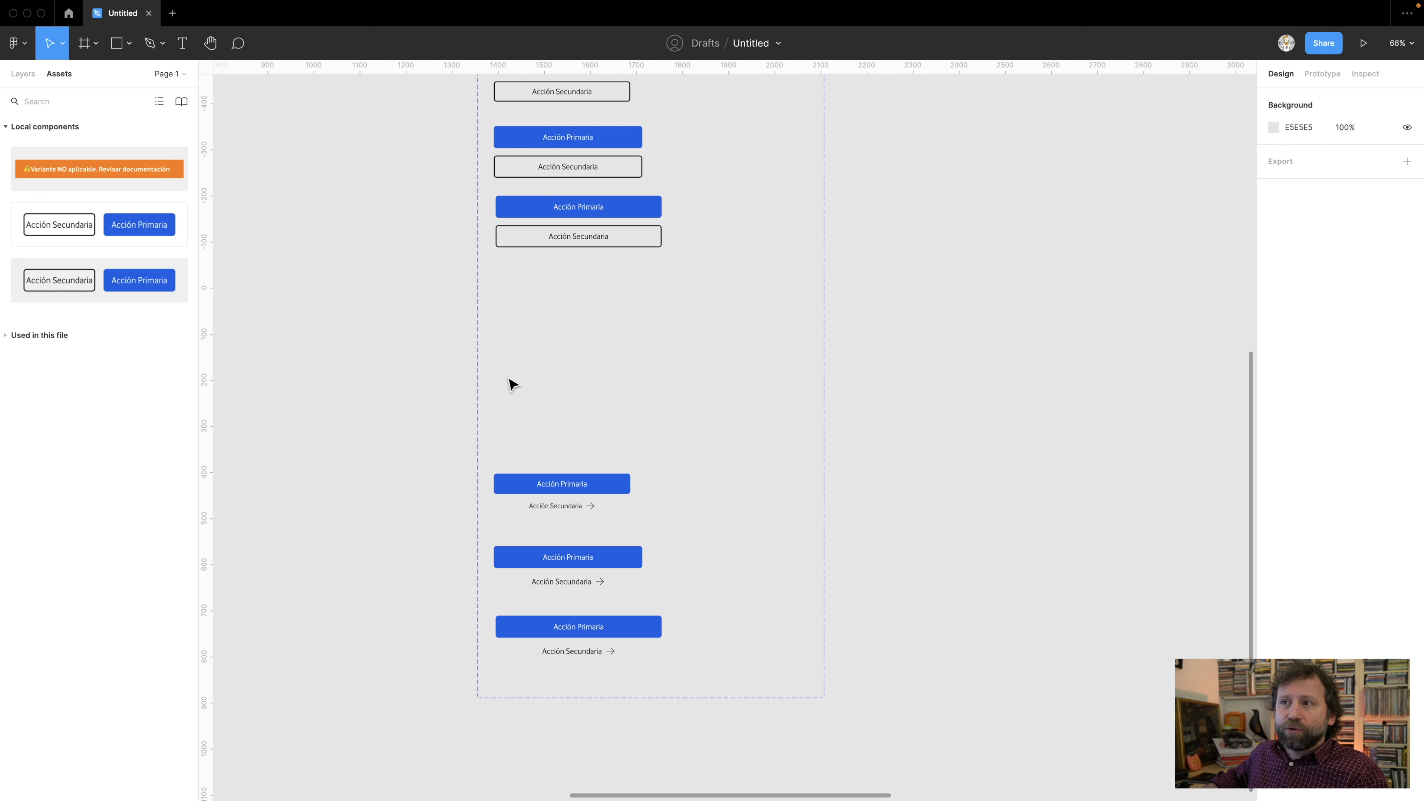
scroll(629, 343, "down", 2)
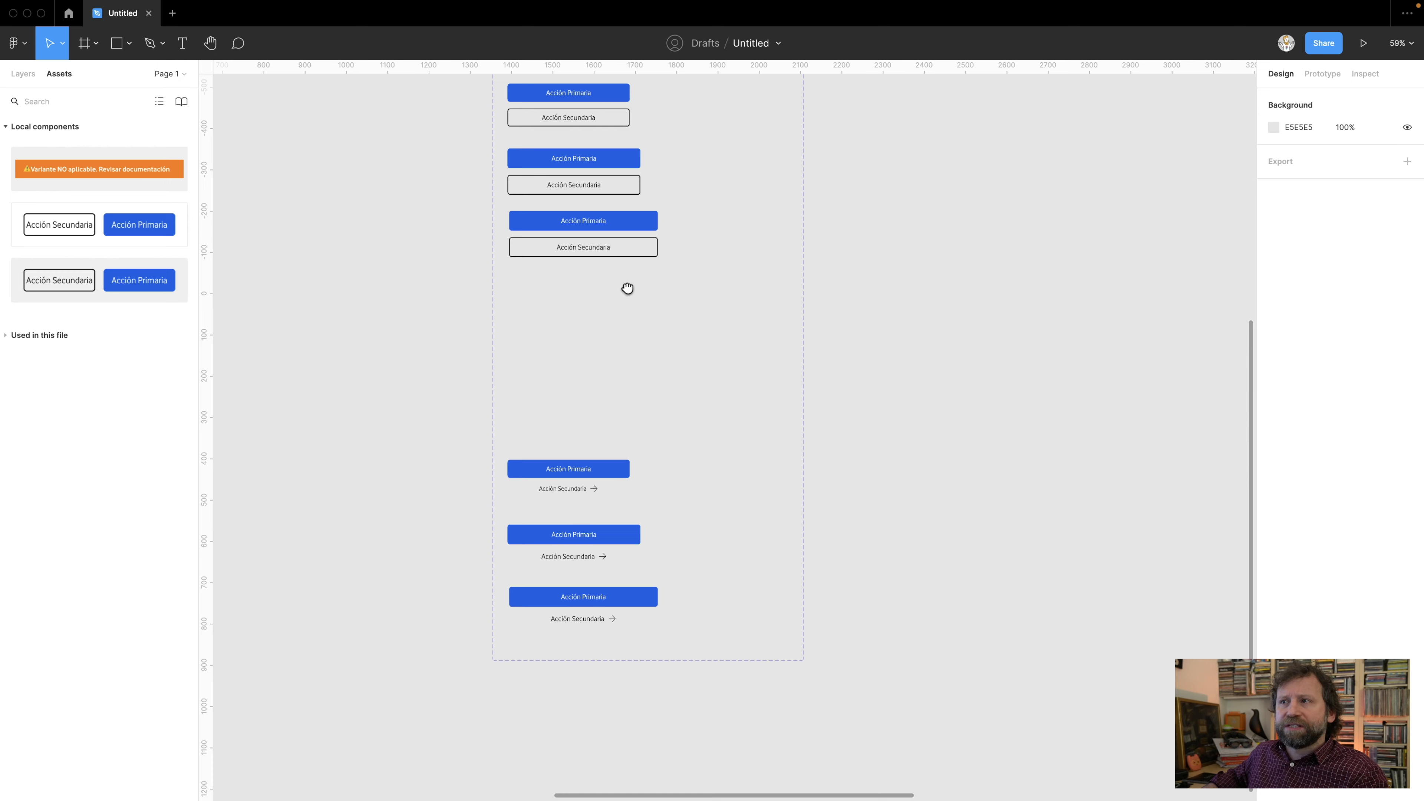
scroll(627, 288, "up", 4)
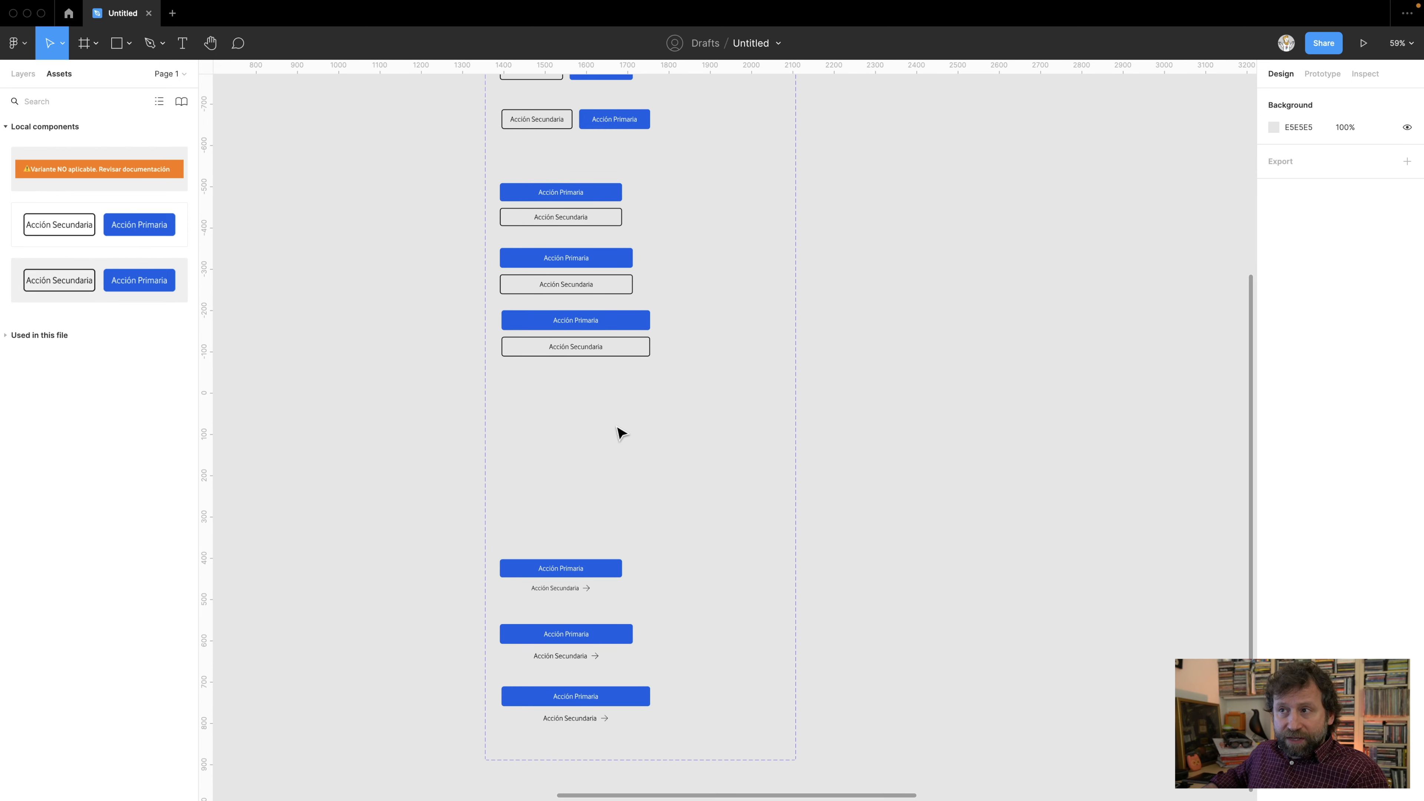
scroll(669, 163, "up", 3)
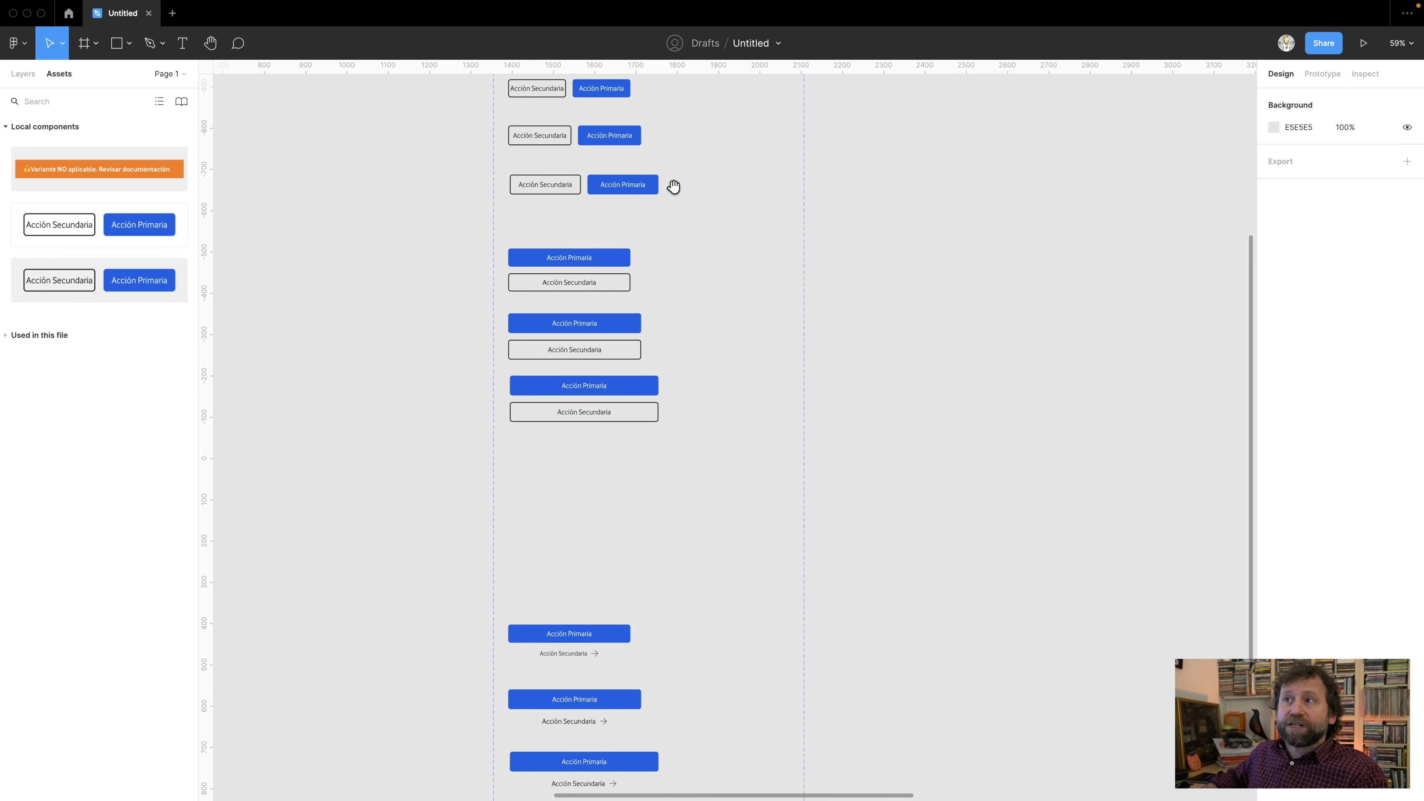
scroll(734, 293, "up", 3)
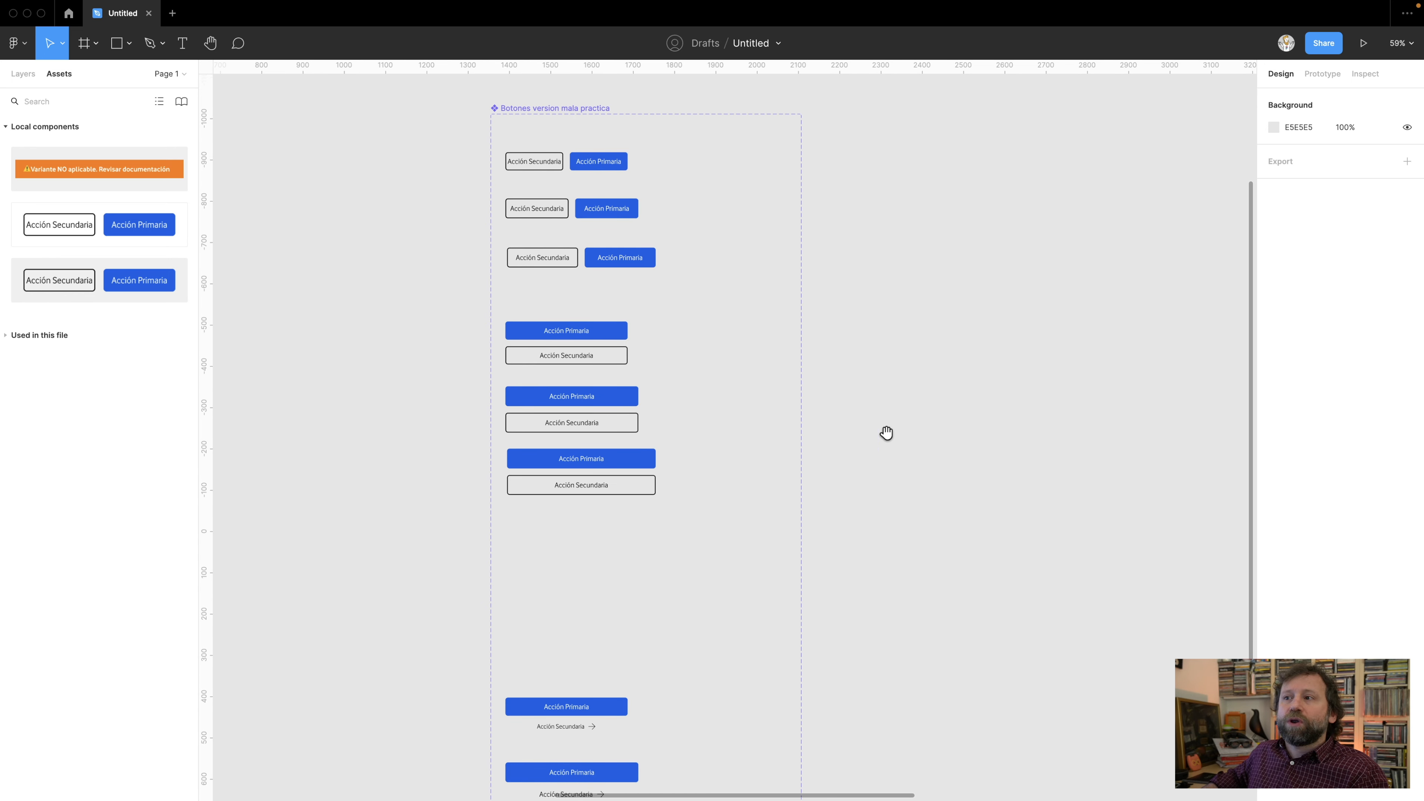
- Set the Version property of the button group in the Professional card of the Pricing 01 frame to 2
scroll(1011, 445, "right", 12)
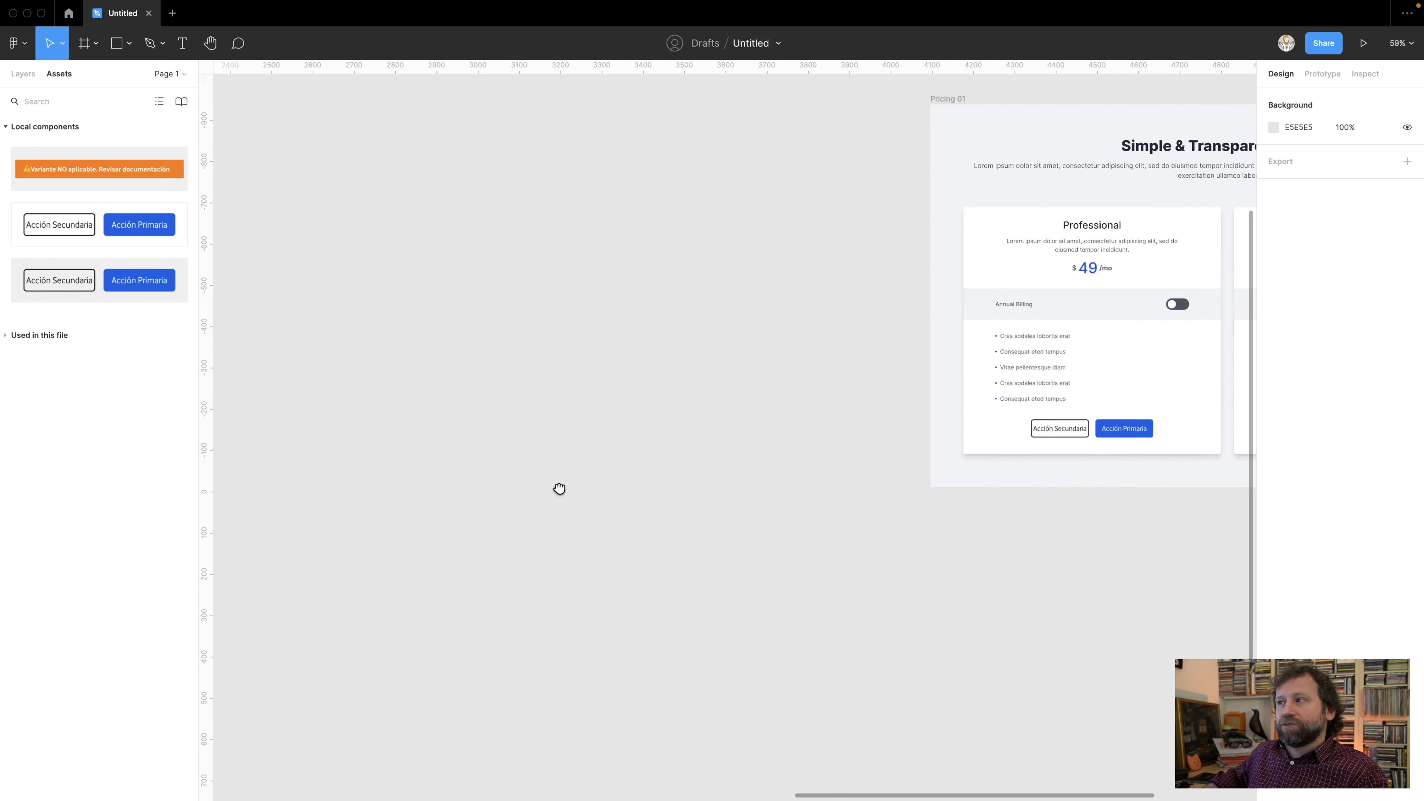
scroll(583, 484, "right", 10)
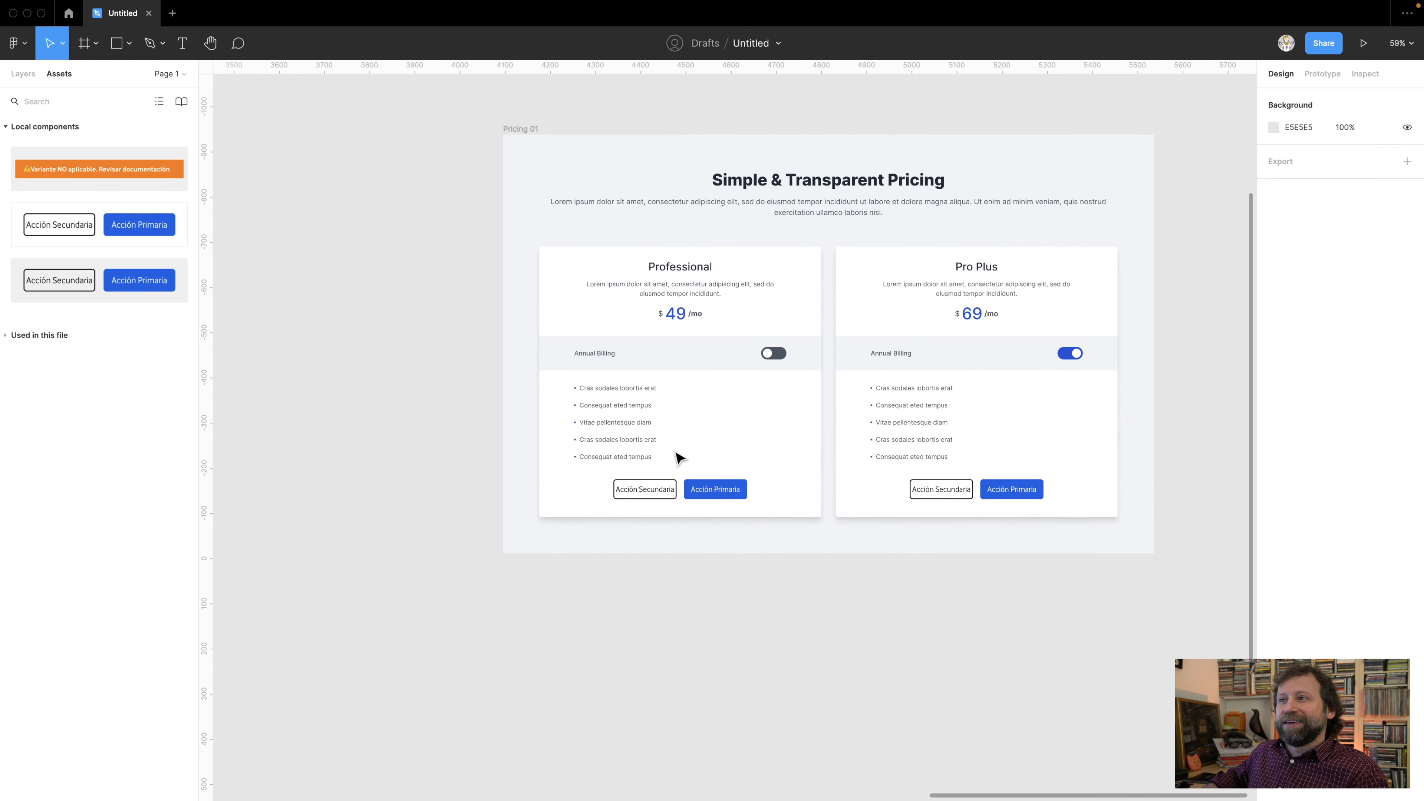
scroll(681, 459, "up", 3)
left_click(701, 499)
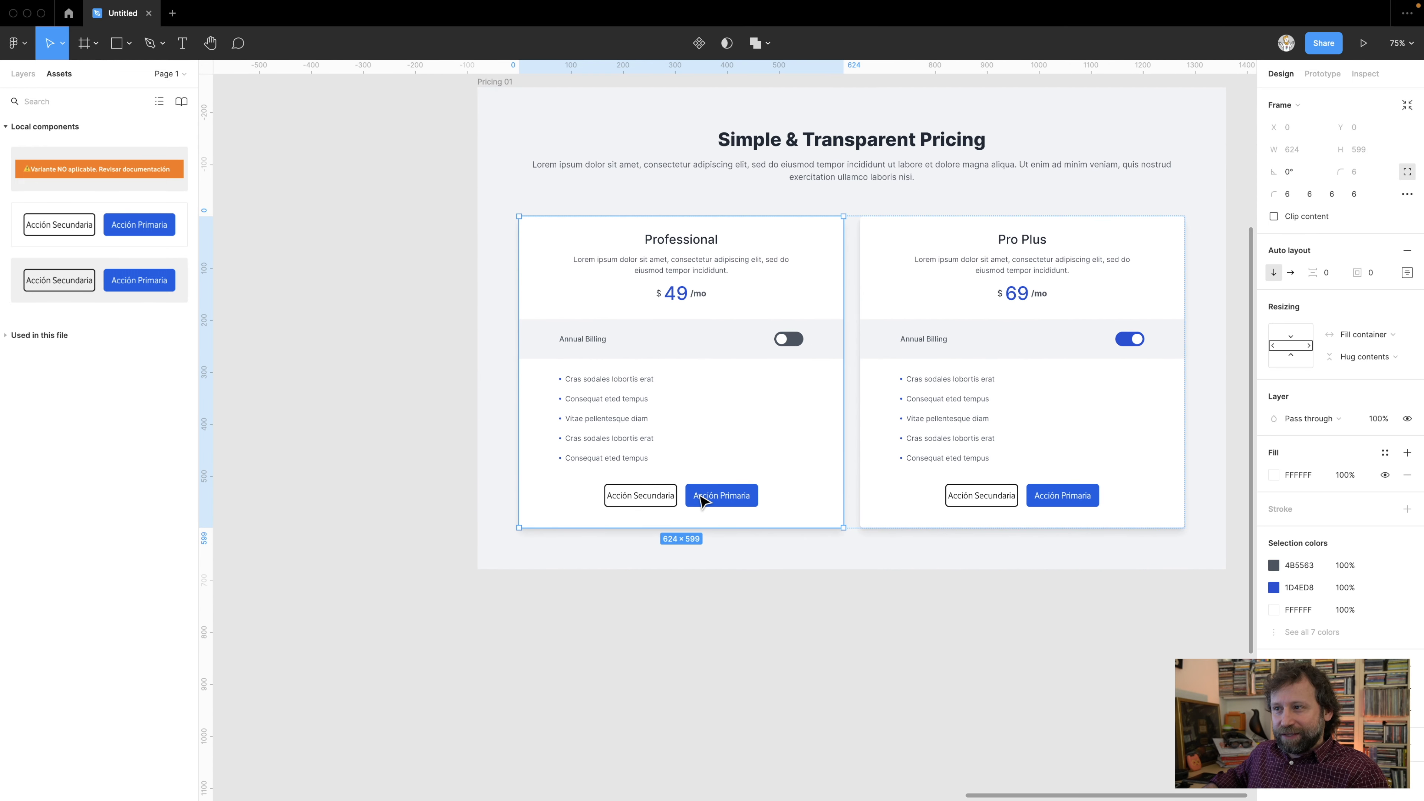
double_click(701, 499)
double_click(703, 499)
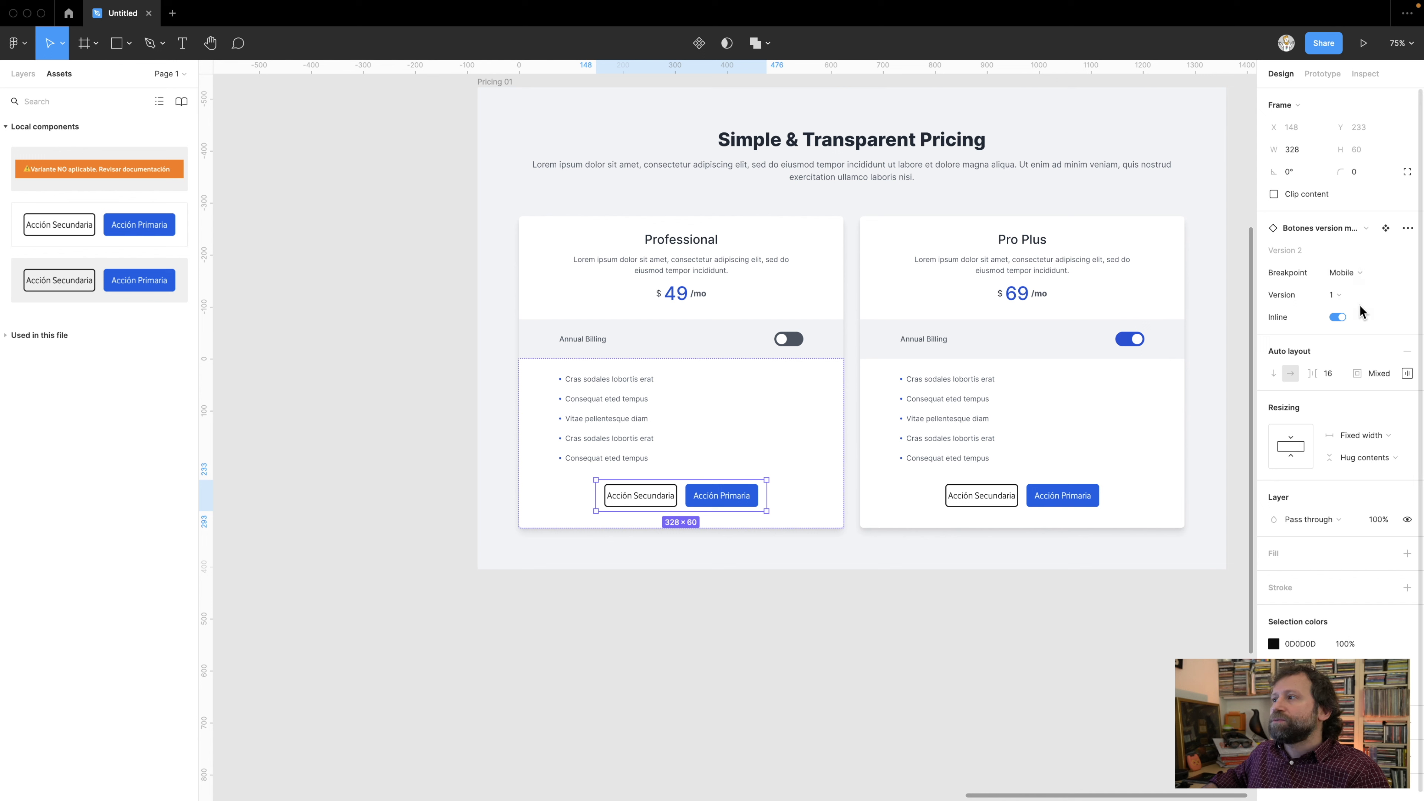
left_click(1338, 296)
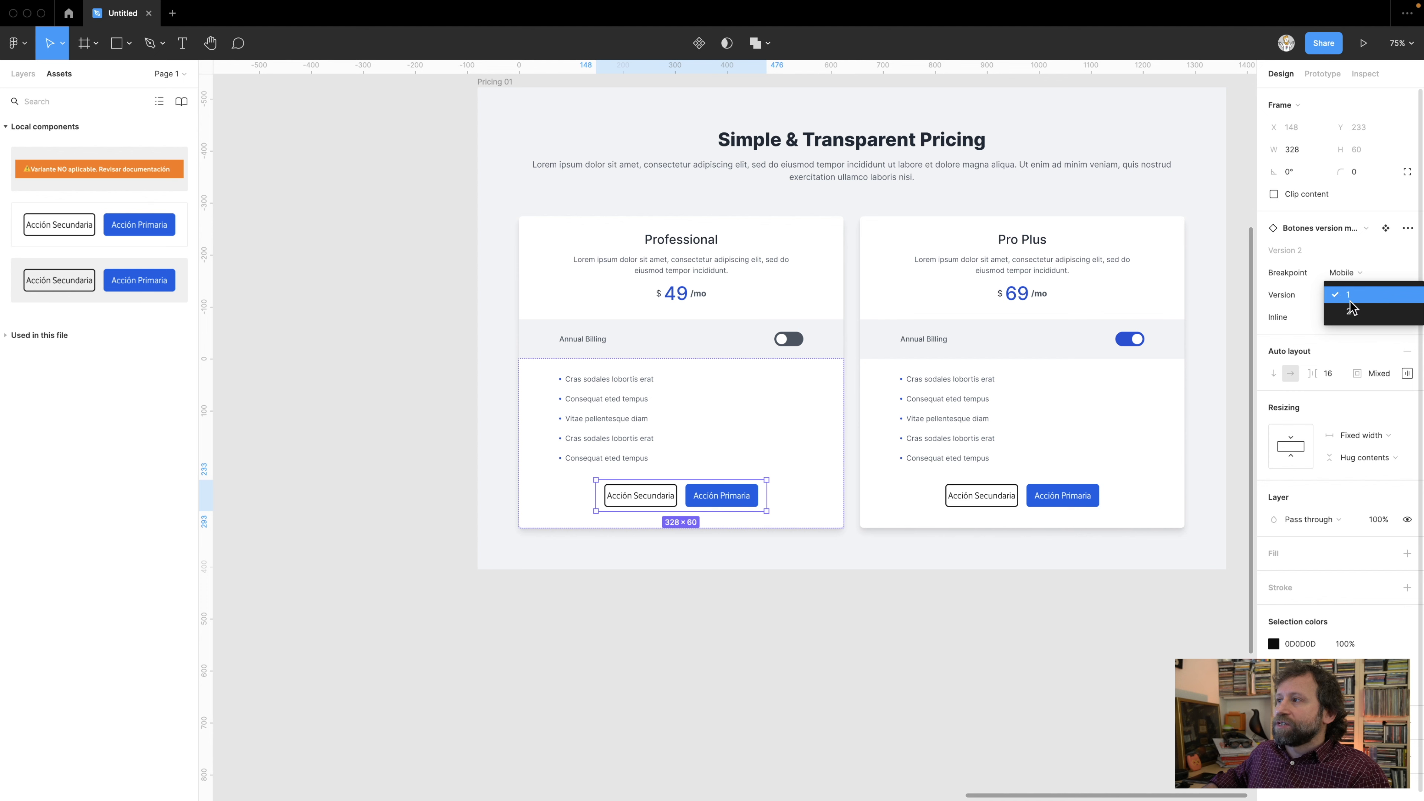
left_click(1360, 312)
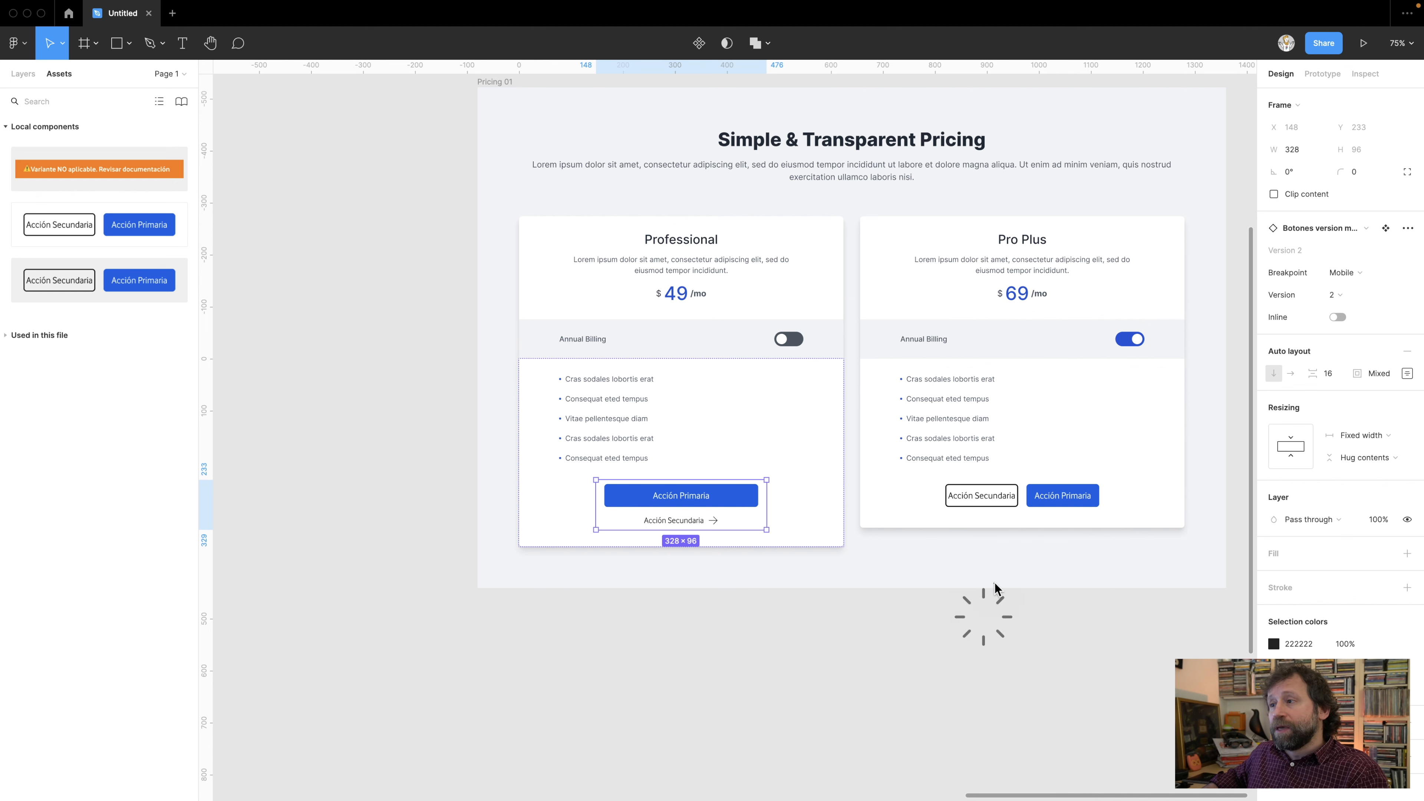
- Set the Version property of the button group in the Pro Plus card to 2 and inspect the variant up close
left_click_drag(1018, 563, 768, 554)
scroll(767, 555, "up", 3)
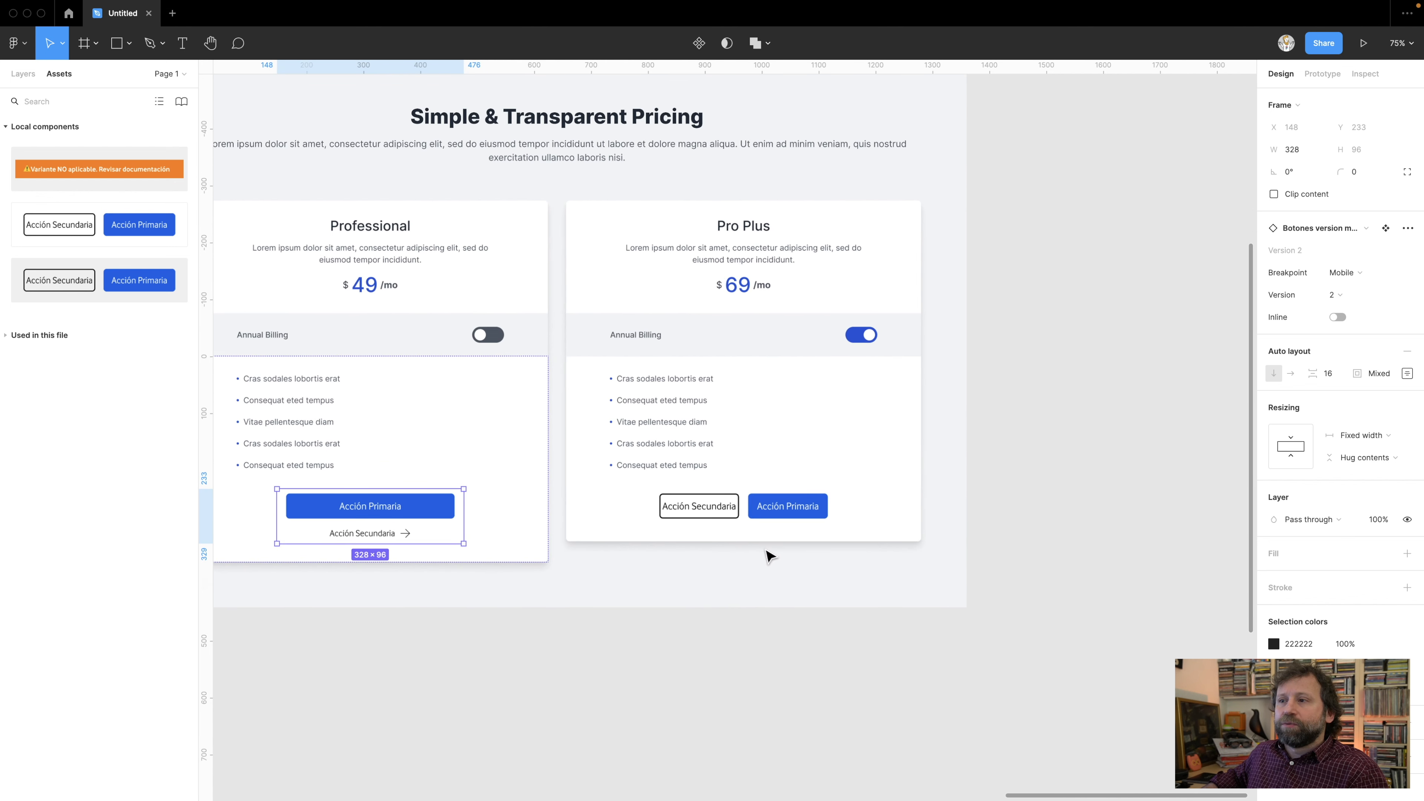
left_click(743, 508)
left_click(743, 508)
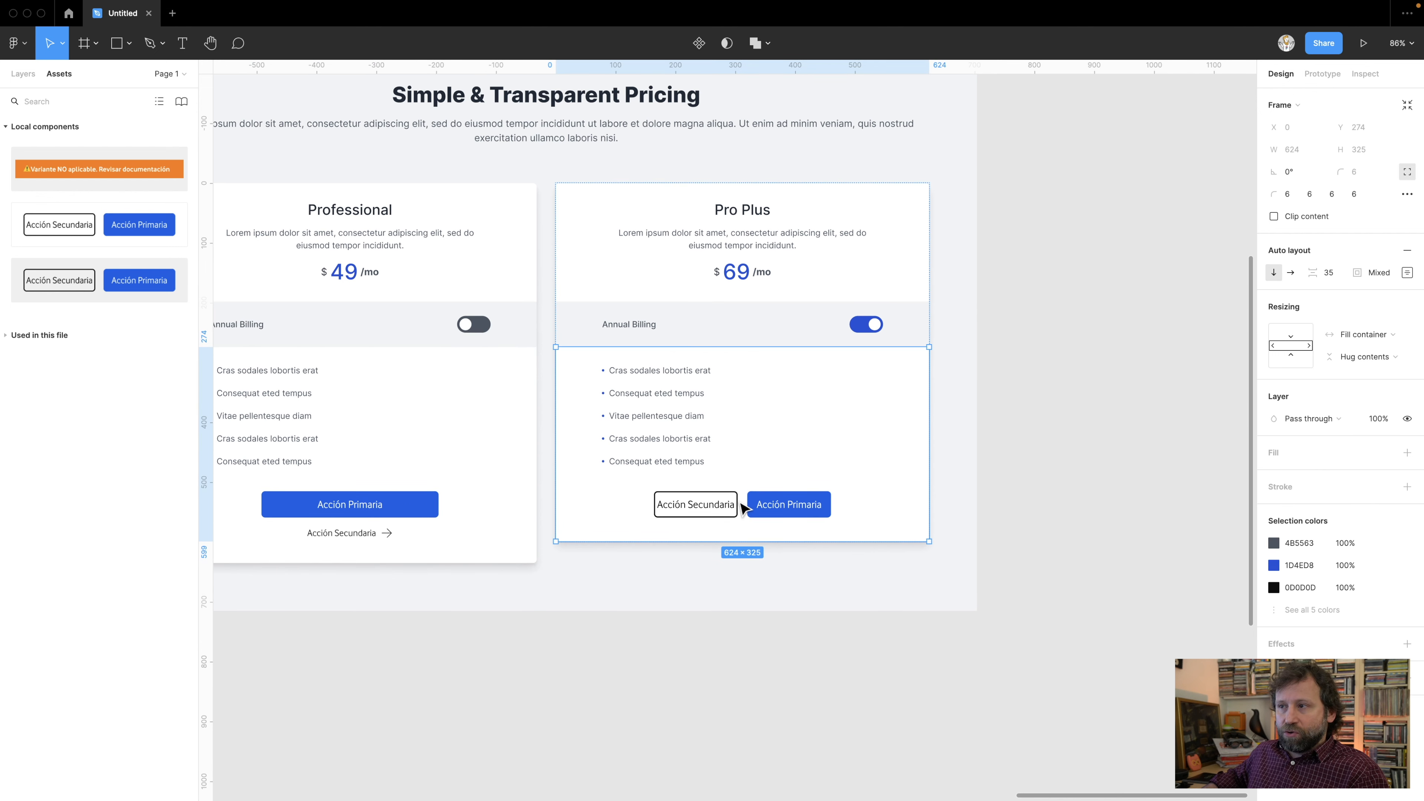
left_click(743, 508)
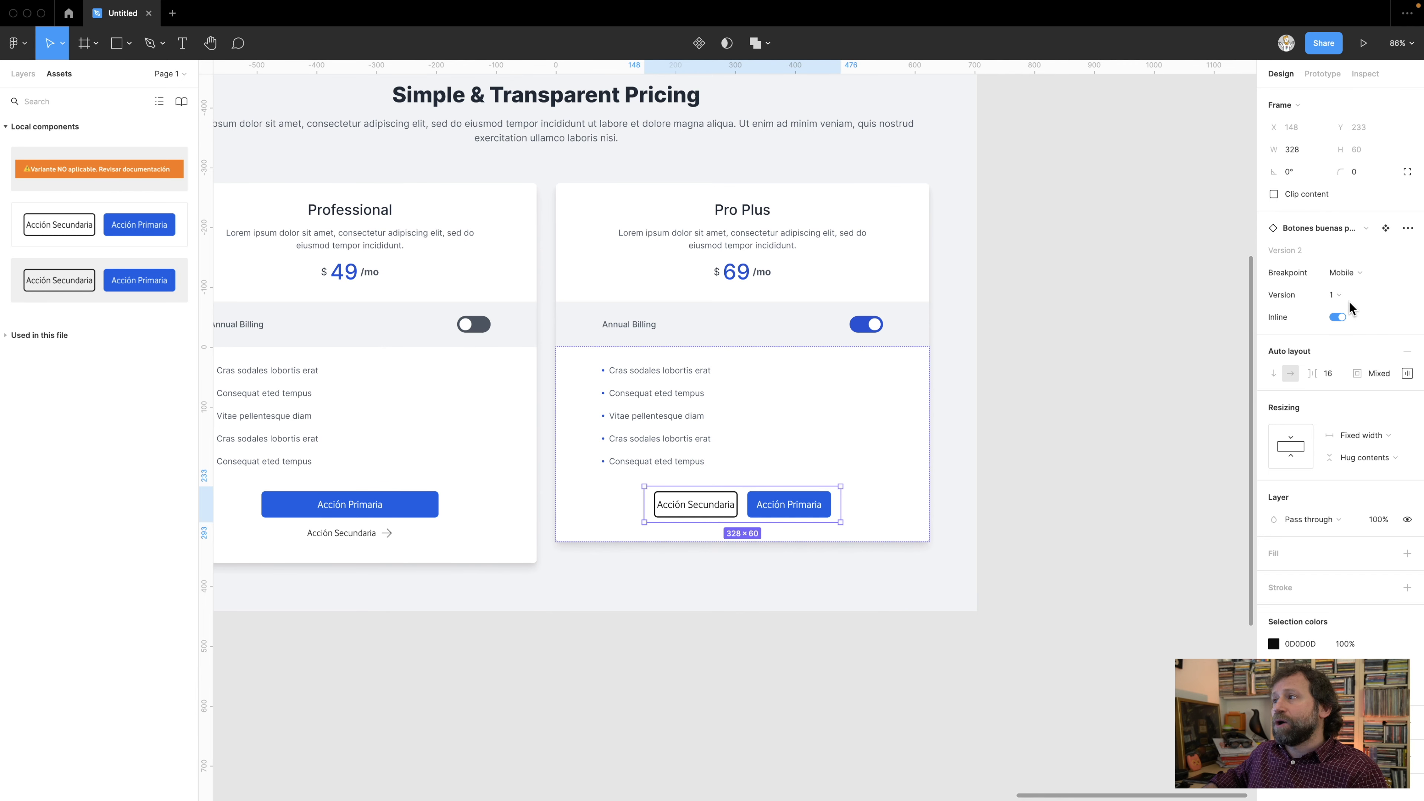
left_click(1344, 295)
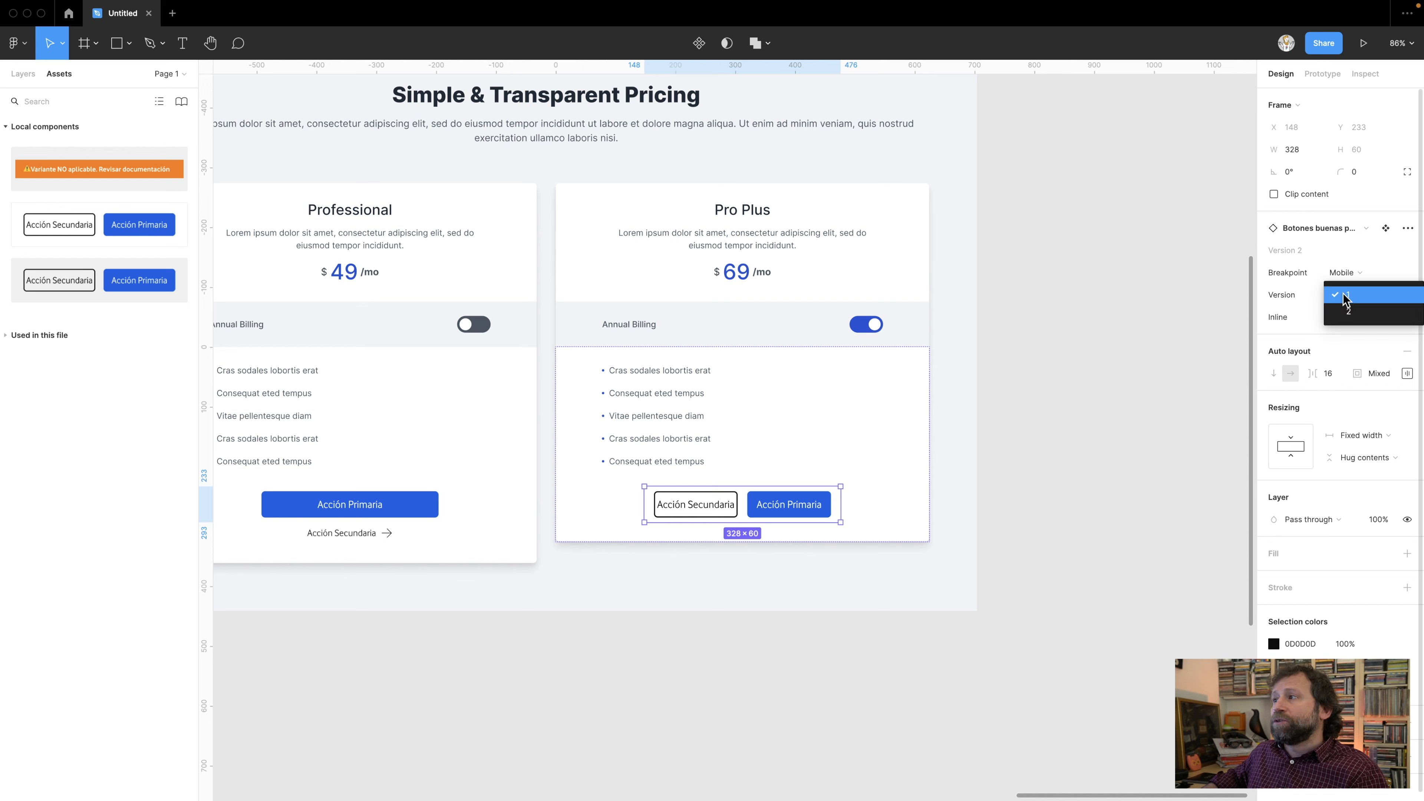
left_click(1357, 312)
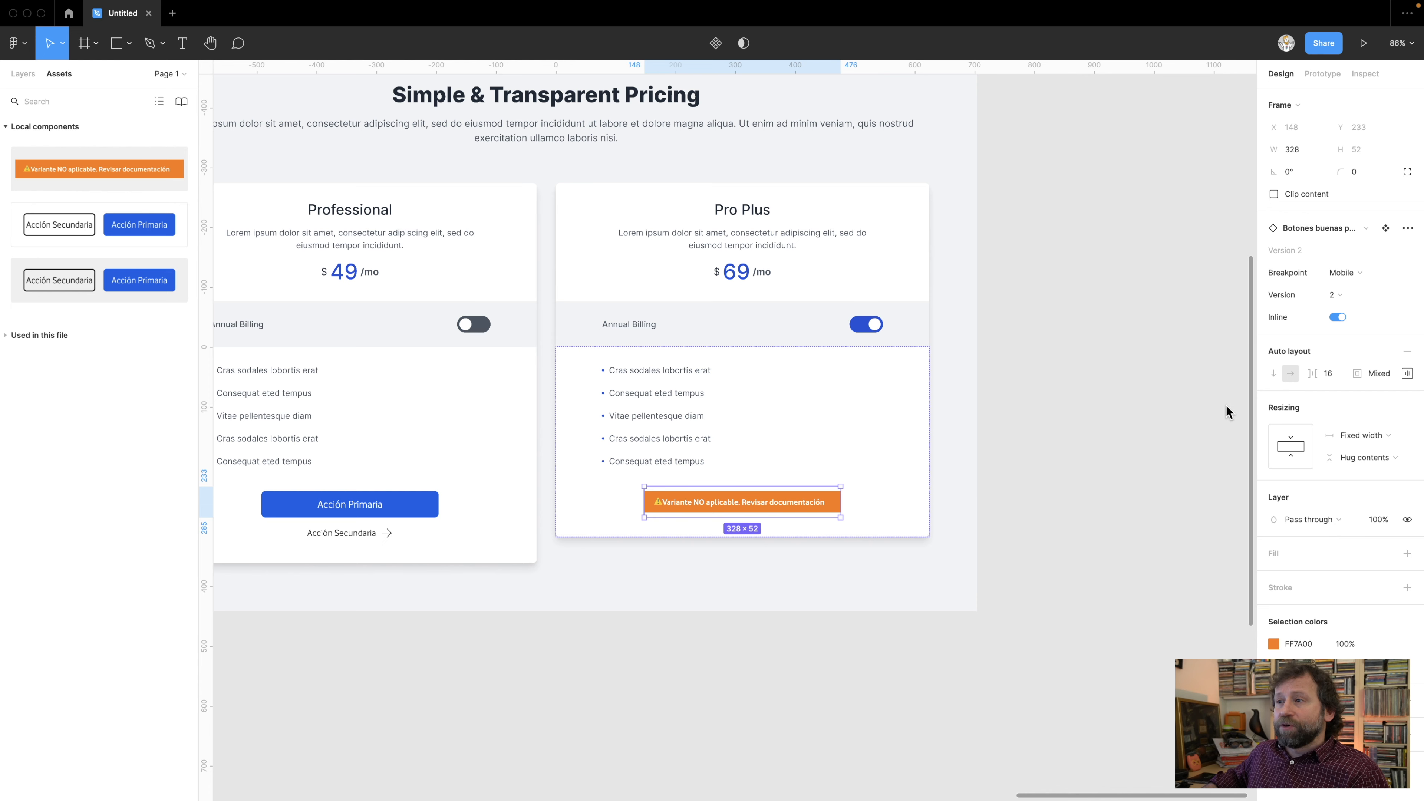
scroll(824, 503, "up", 2)
scroll(828, 490, "up", 5)
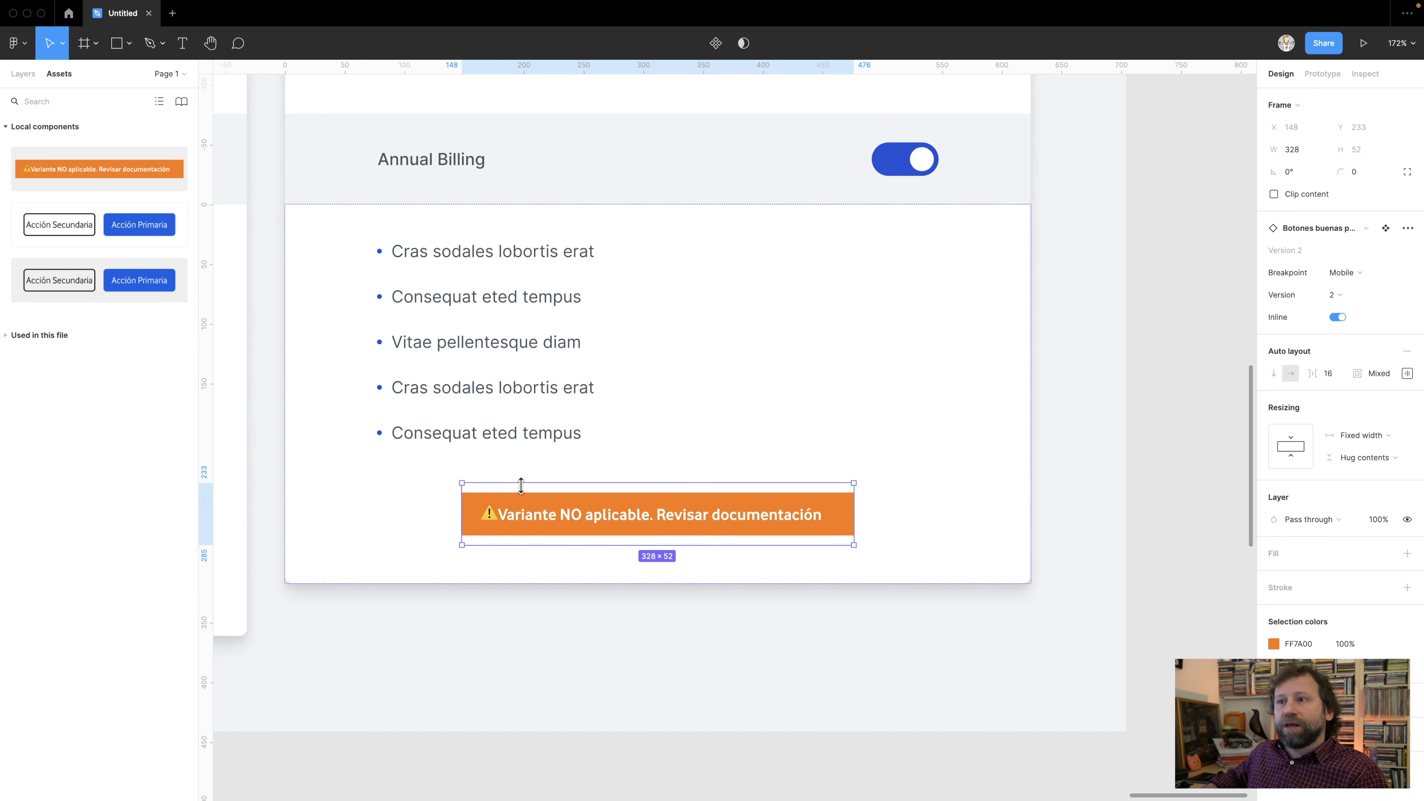
- Go back to the "Botones version mala practica" component set and review its variant layout beside the good-practice set
scroll(538, 497, "down", 10)
scroll(522, 493, "up", 1)
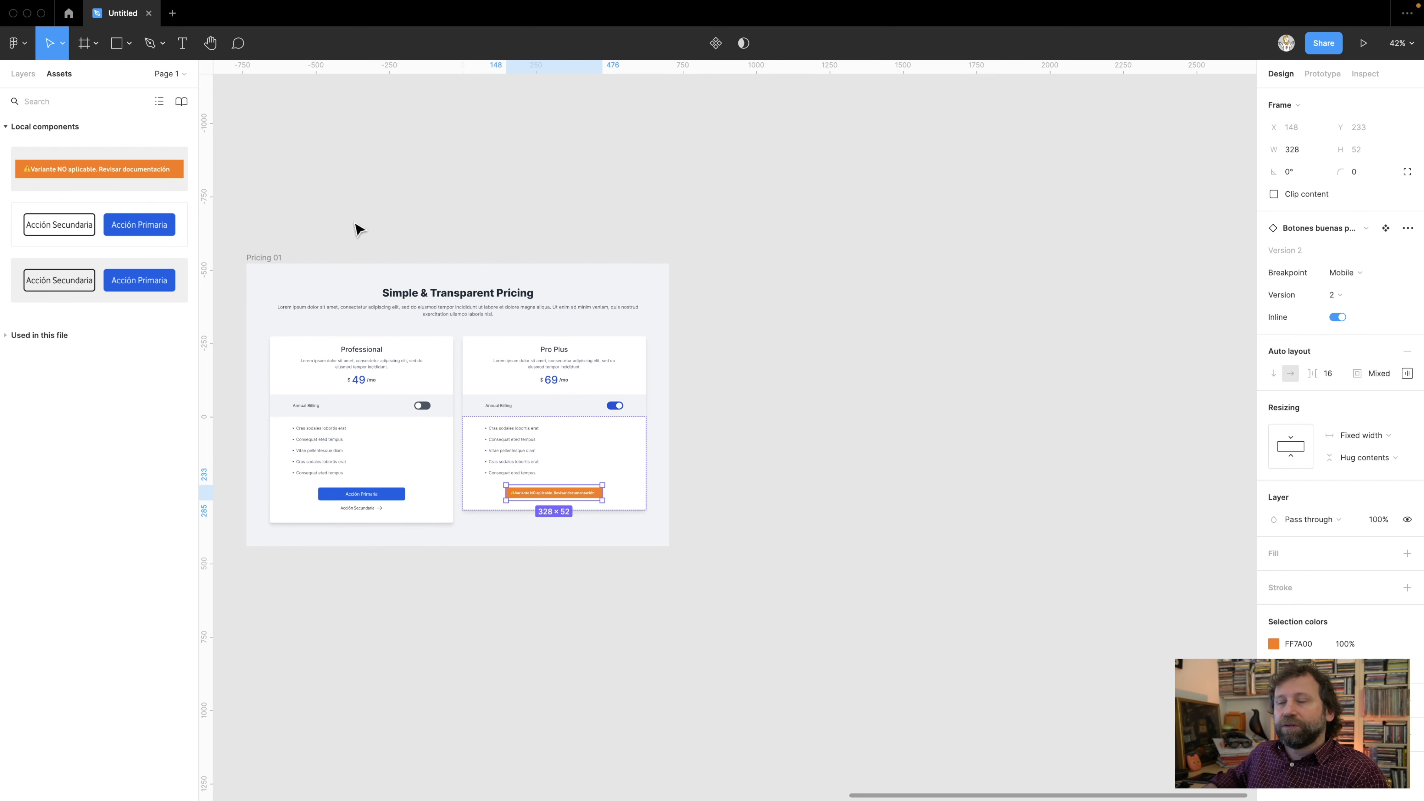
key("space")
left_click_drag(315, 230, 526, 226)
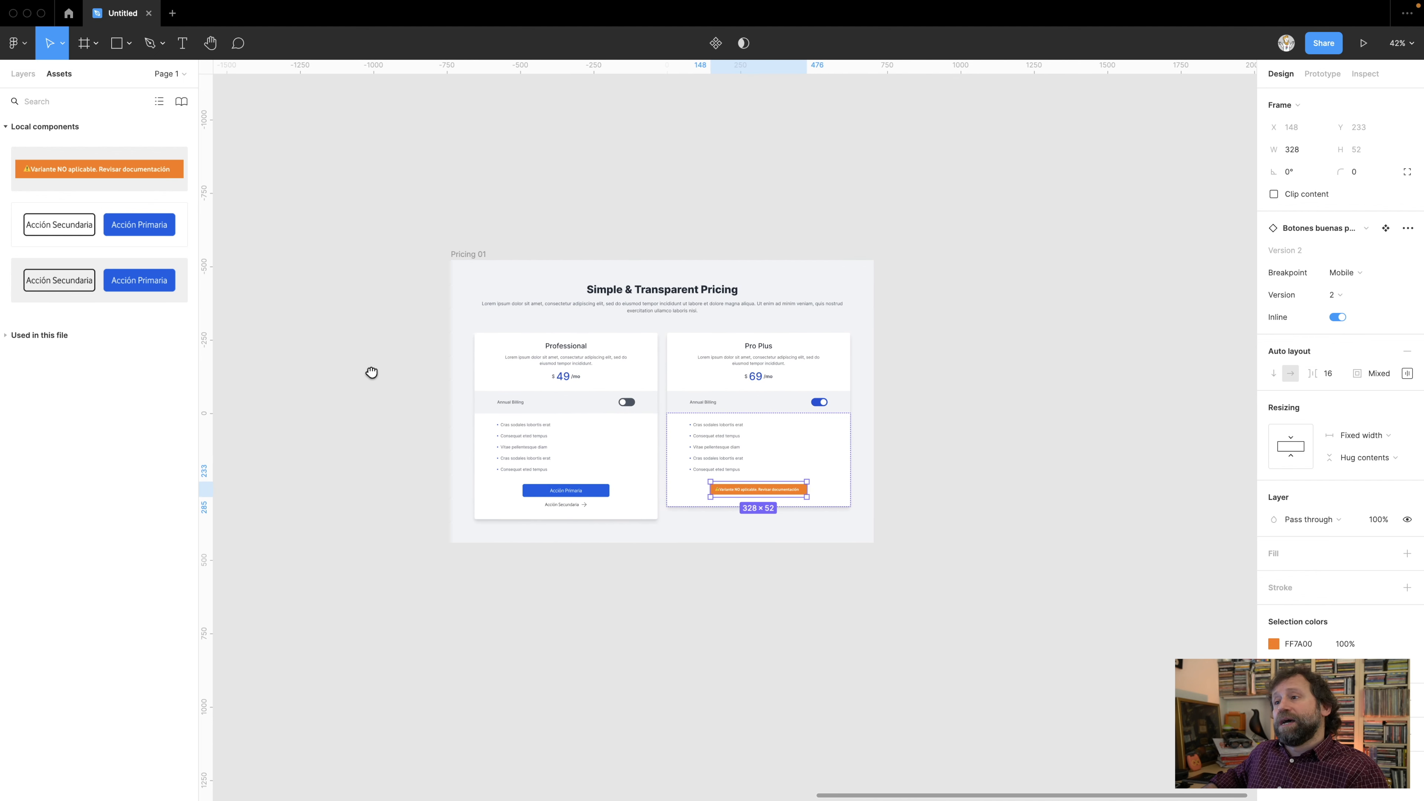
left_click_drag(402, 408, 452, 388)
left_click_drag(365, 418, 690, 414)
left_click_drag(585, 465, 928, 490)
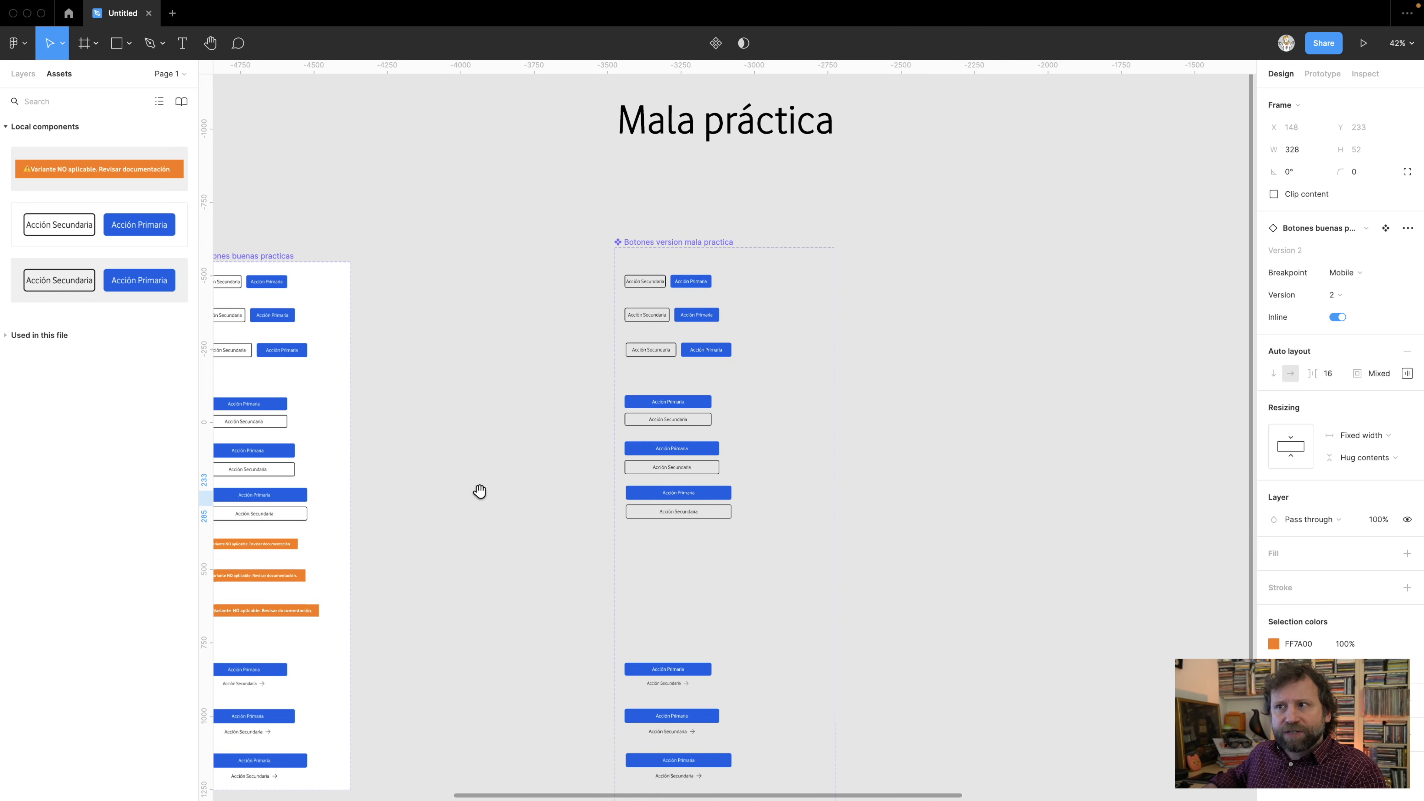
left_click_drag(503, 463, 416, 426)
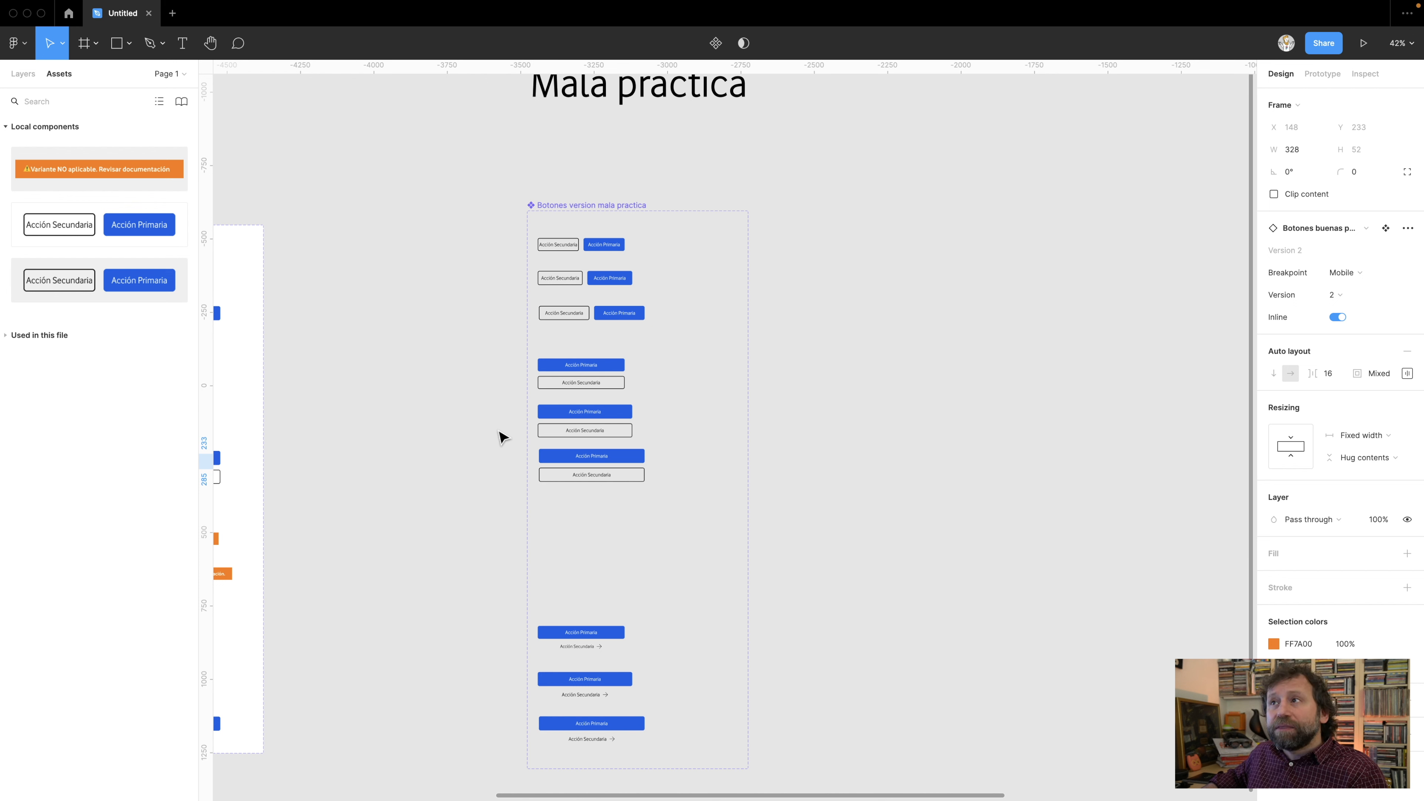
scroll(503, 437, "down", 2)
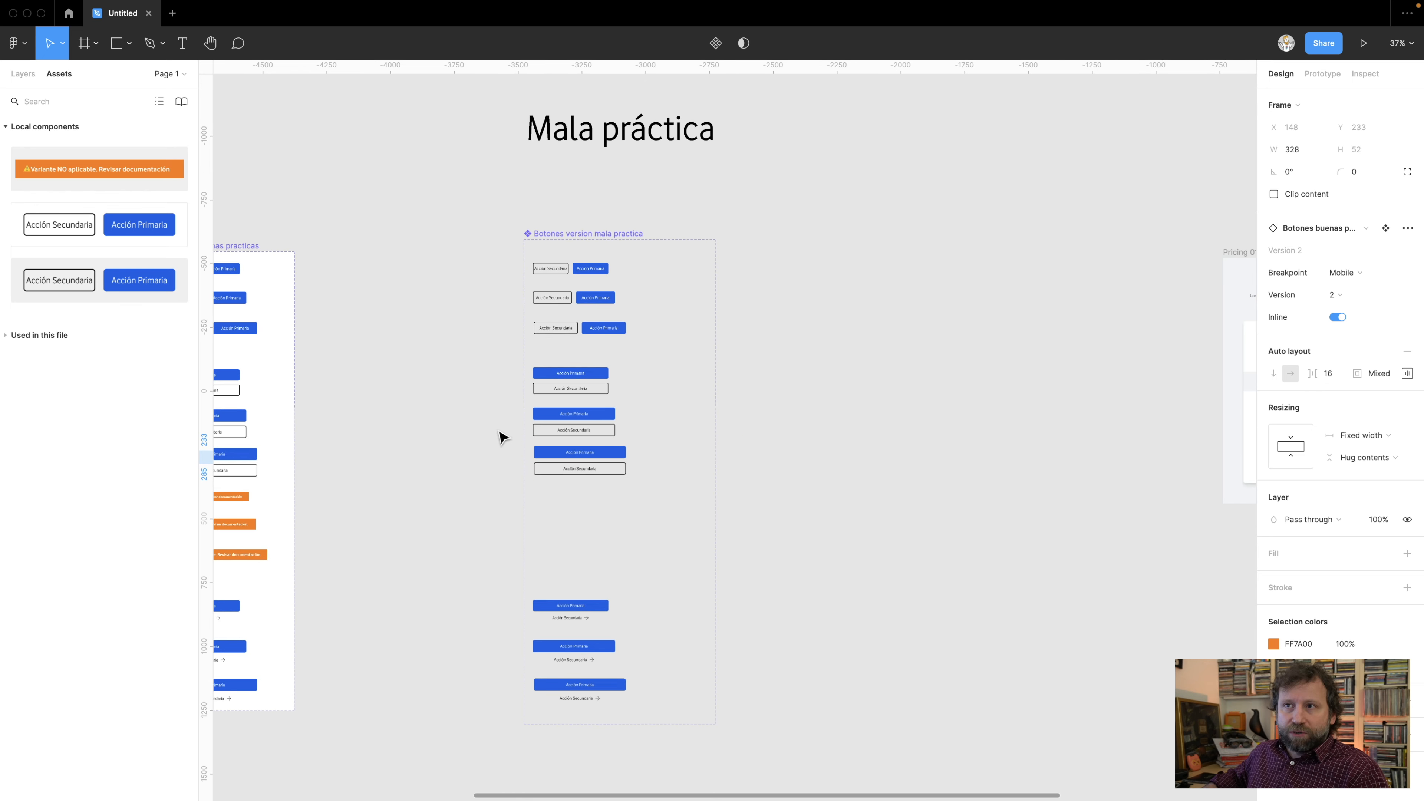
scroll(503, 437, "down", 4)
left_click_drag(496, 411, 563, 421)
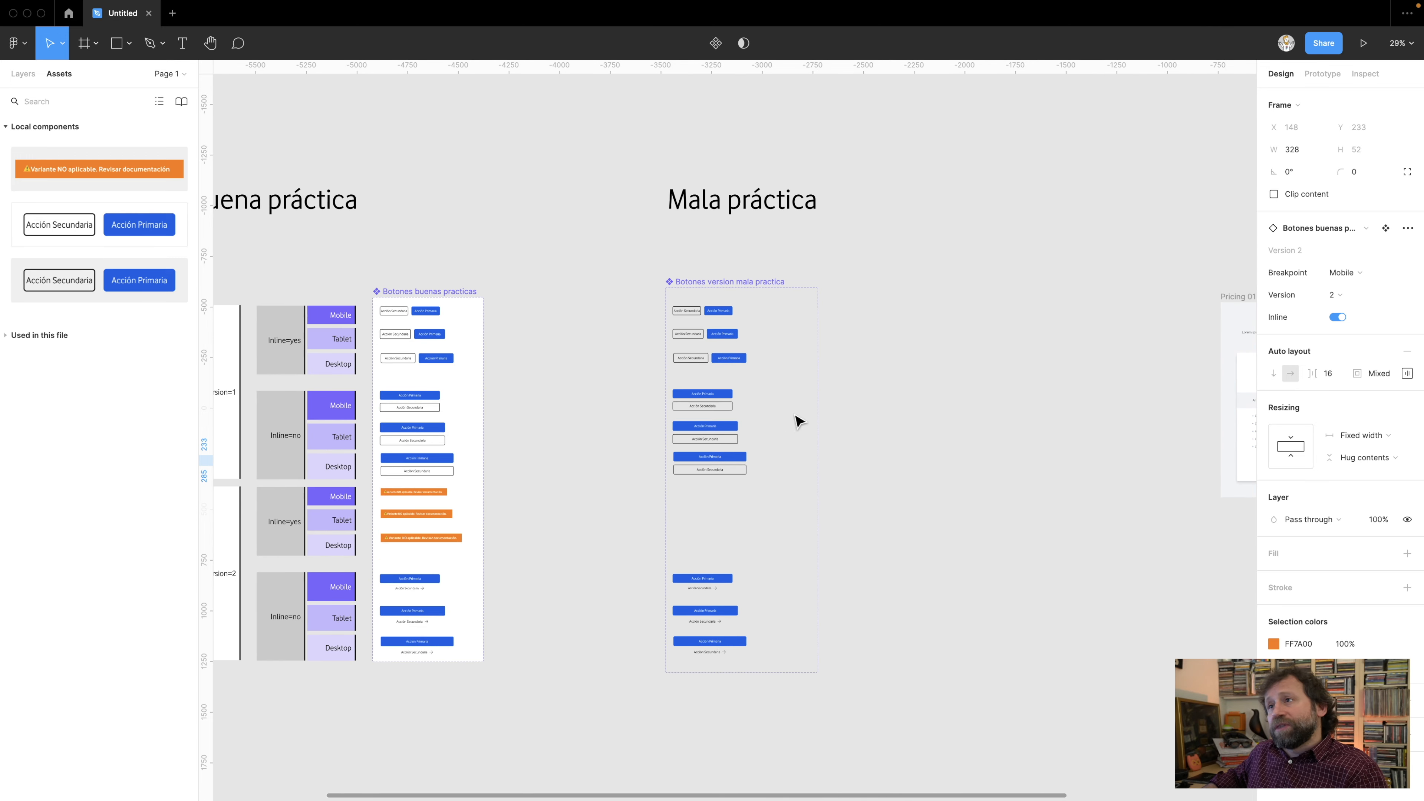
scroll(858, 408, "up", 5)
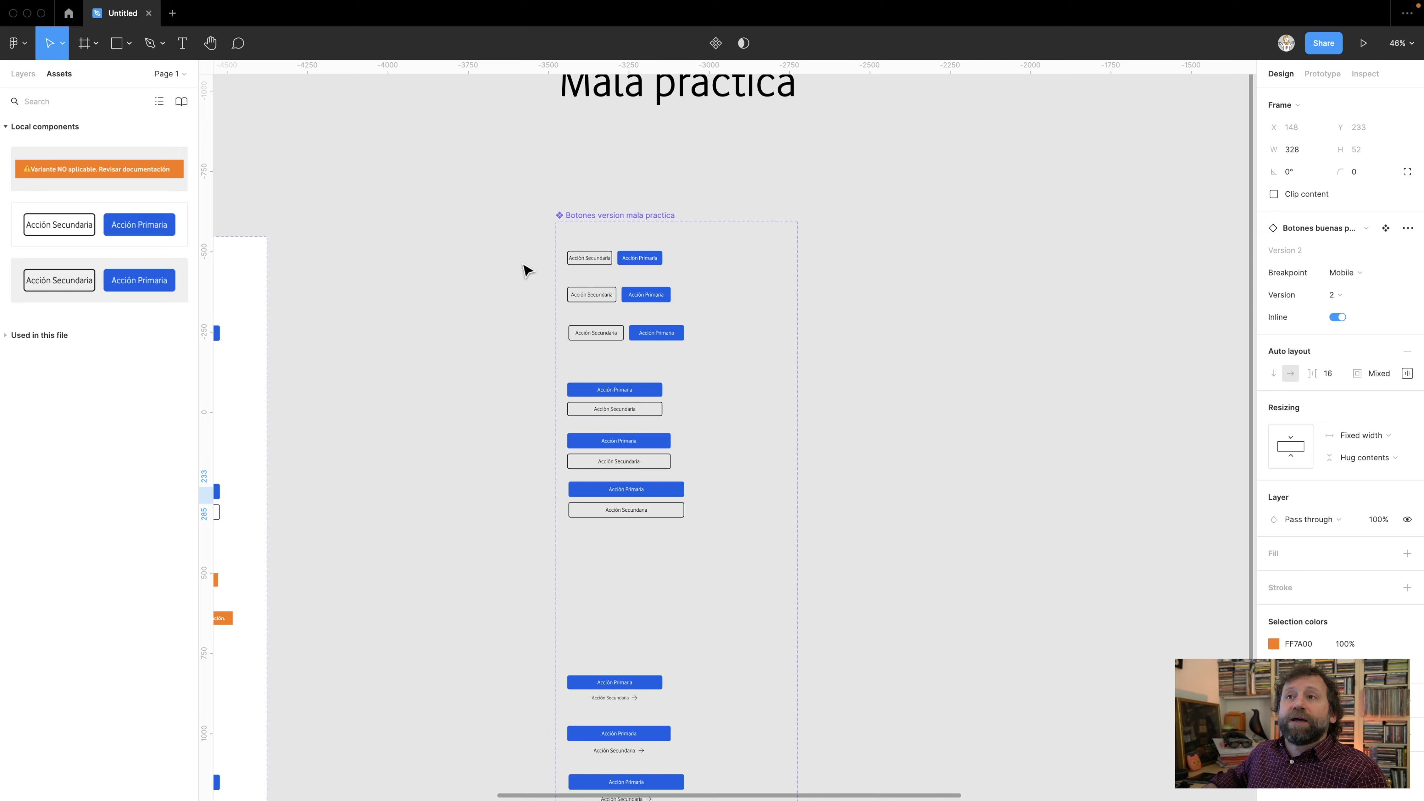
- Examine the "Botones buenas practicas" variants against their Version, Inline and breakpoint labels, comparing them with the bad-practice set
scroll(404, 337, "left", 15)
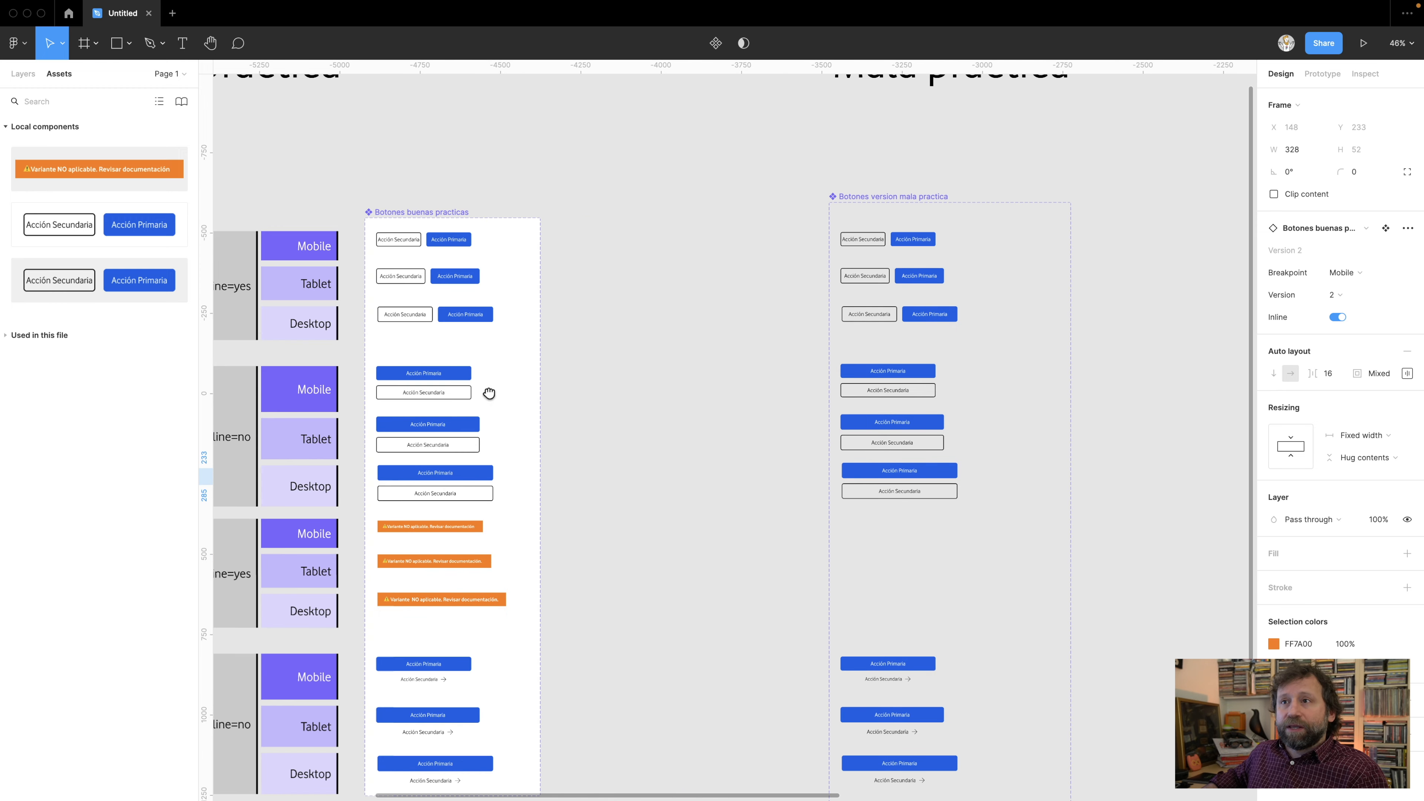
scroll(706, 309, "left", 5)
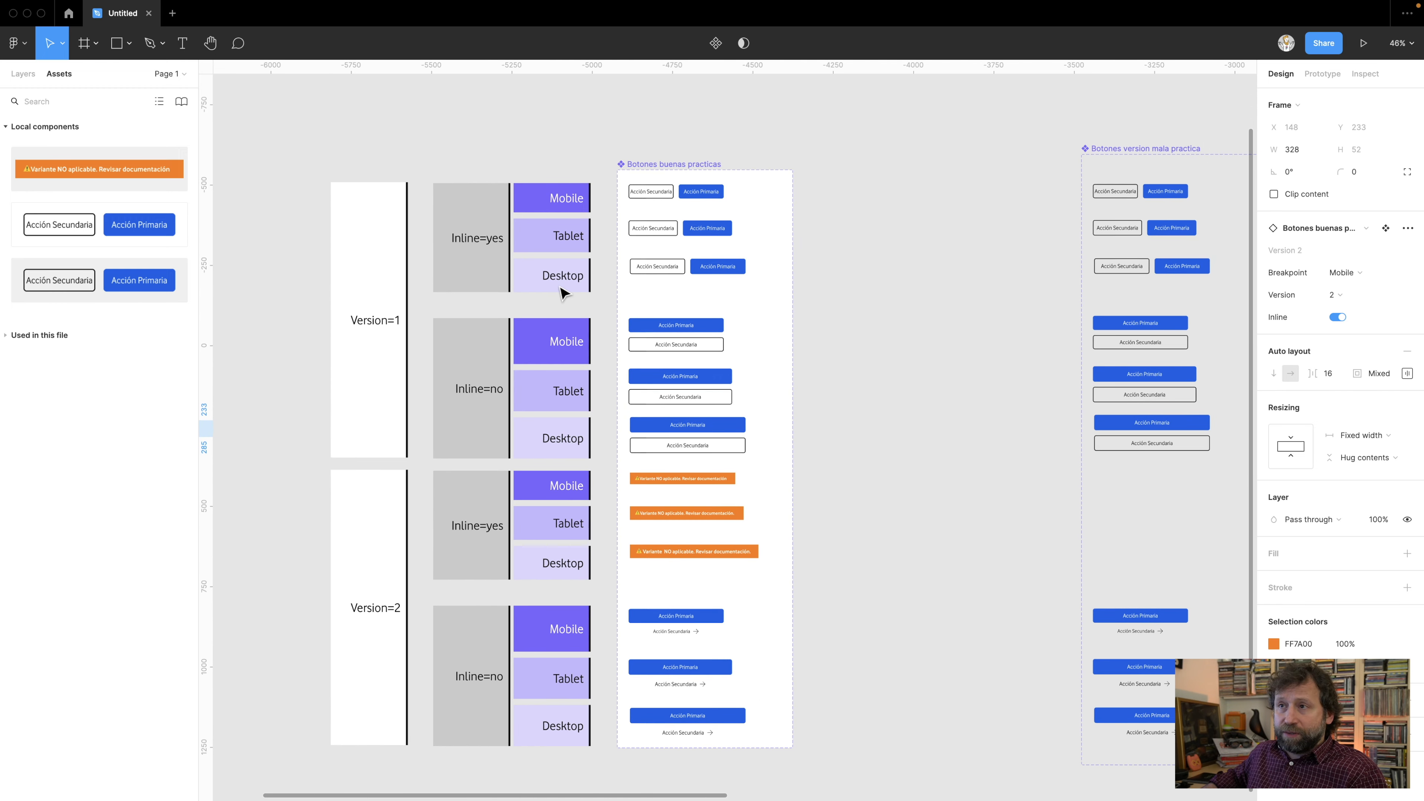
scroll(381, 181, "up", 2)
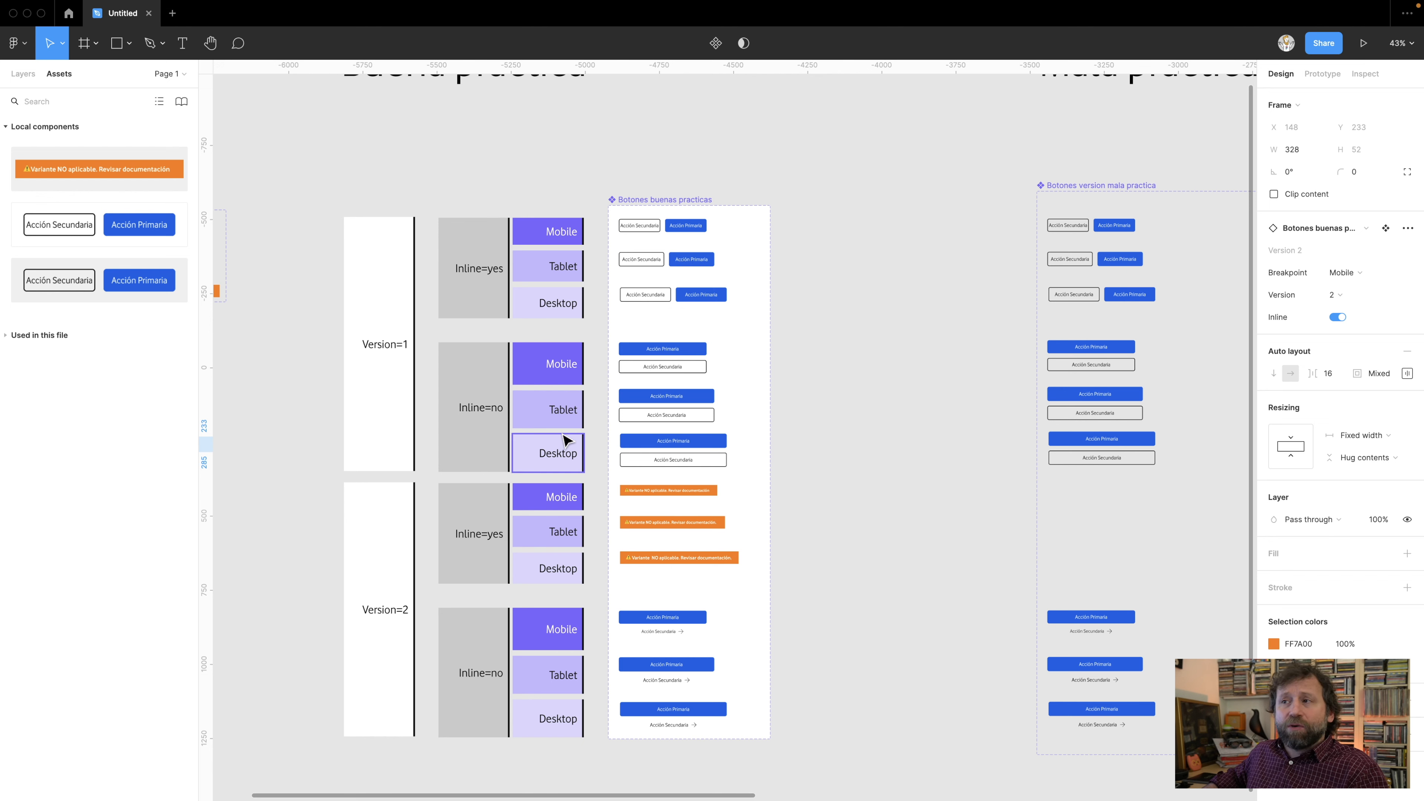
scroll(804, 359, "right", 2)
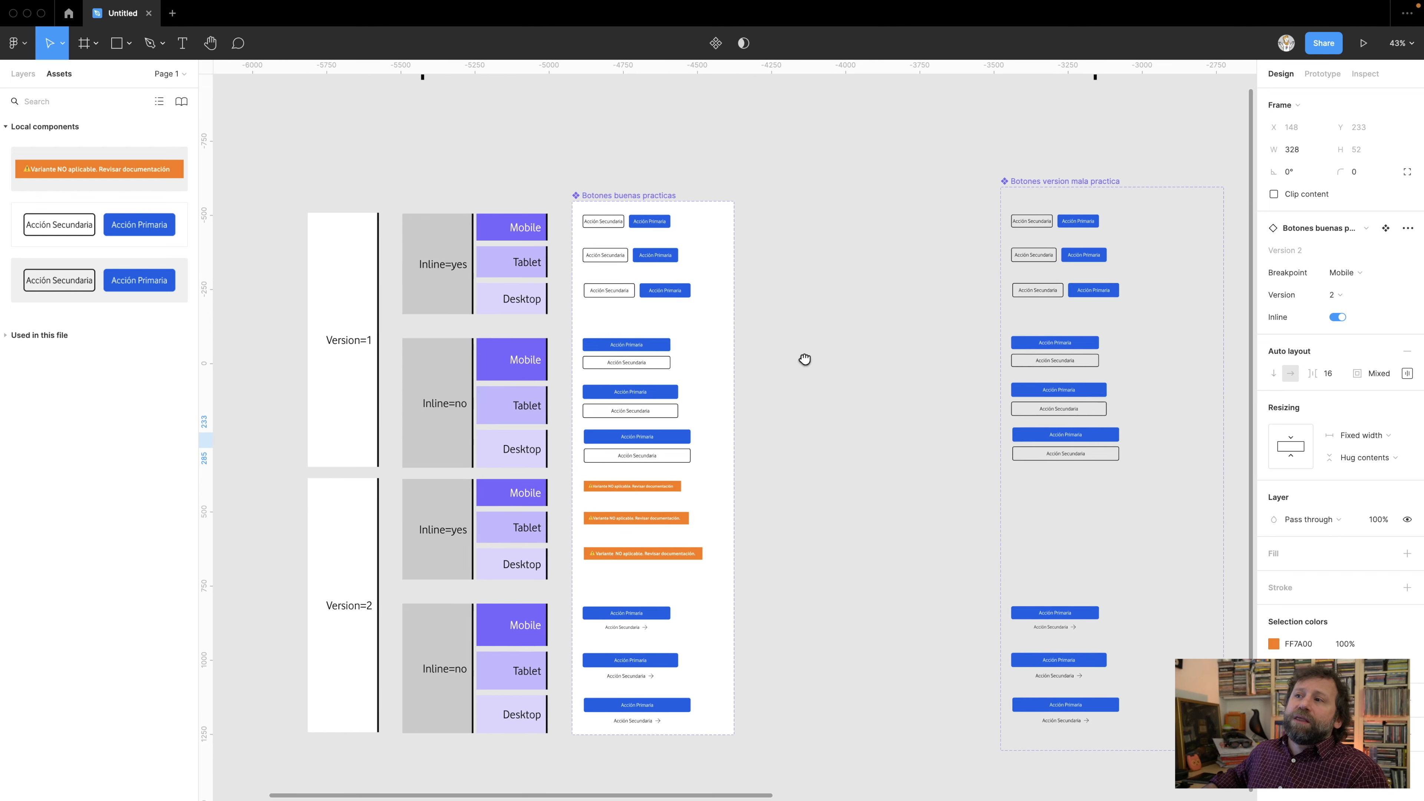
left_click_drag(805, 359, 772, 363)
scroll(641, 263, "up", 3)
left_click_drag(643, 327, 722, 309)
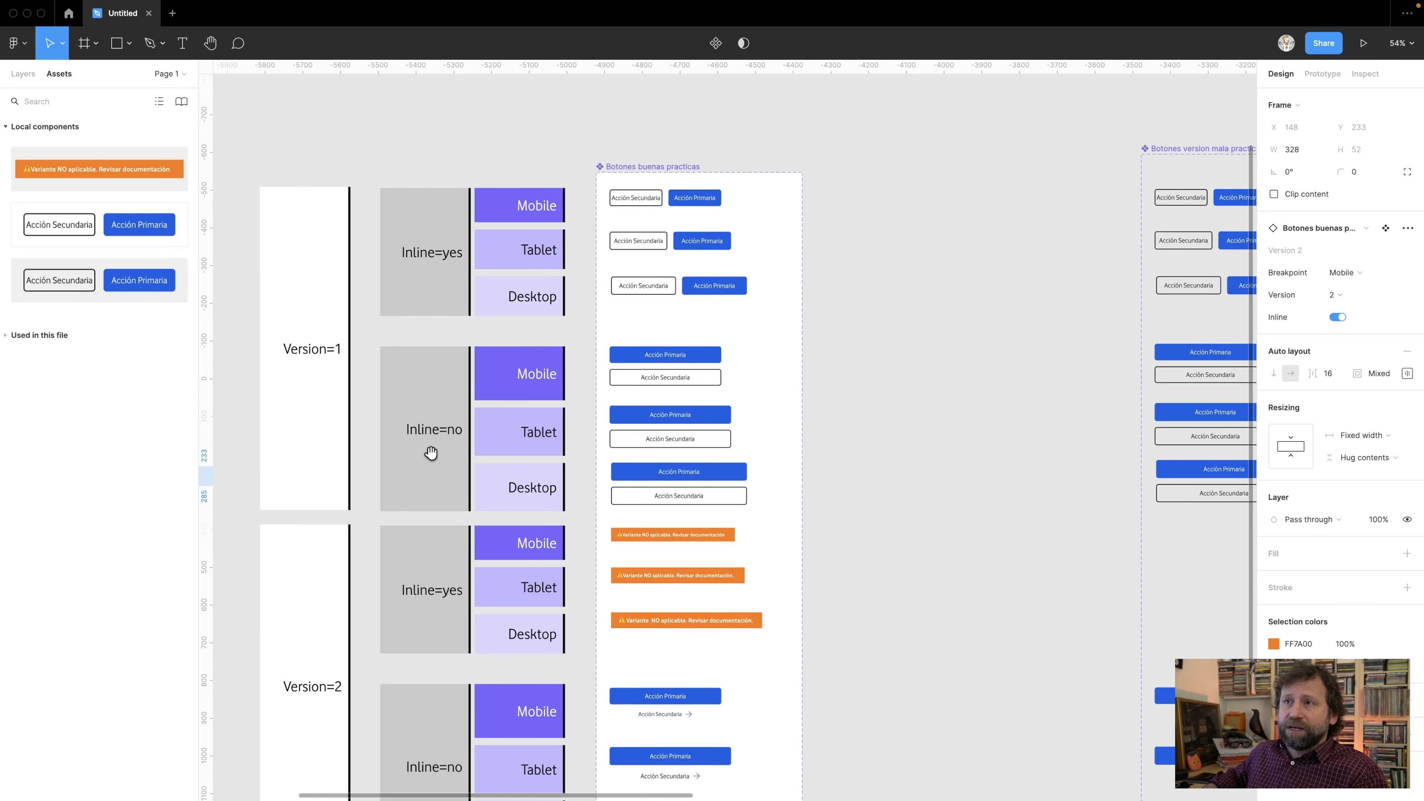
scroll(464, 471, "down", 1)
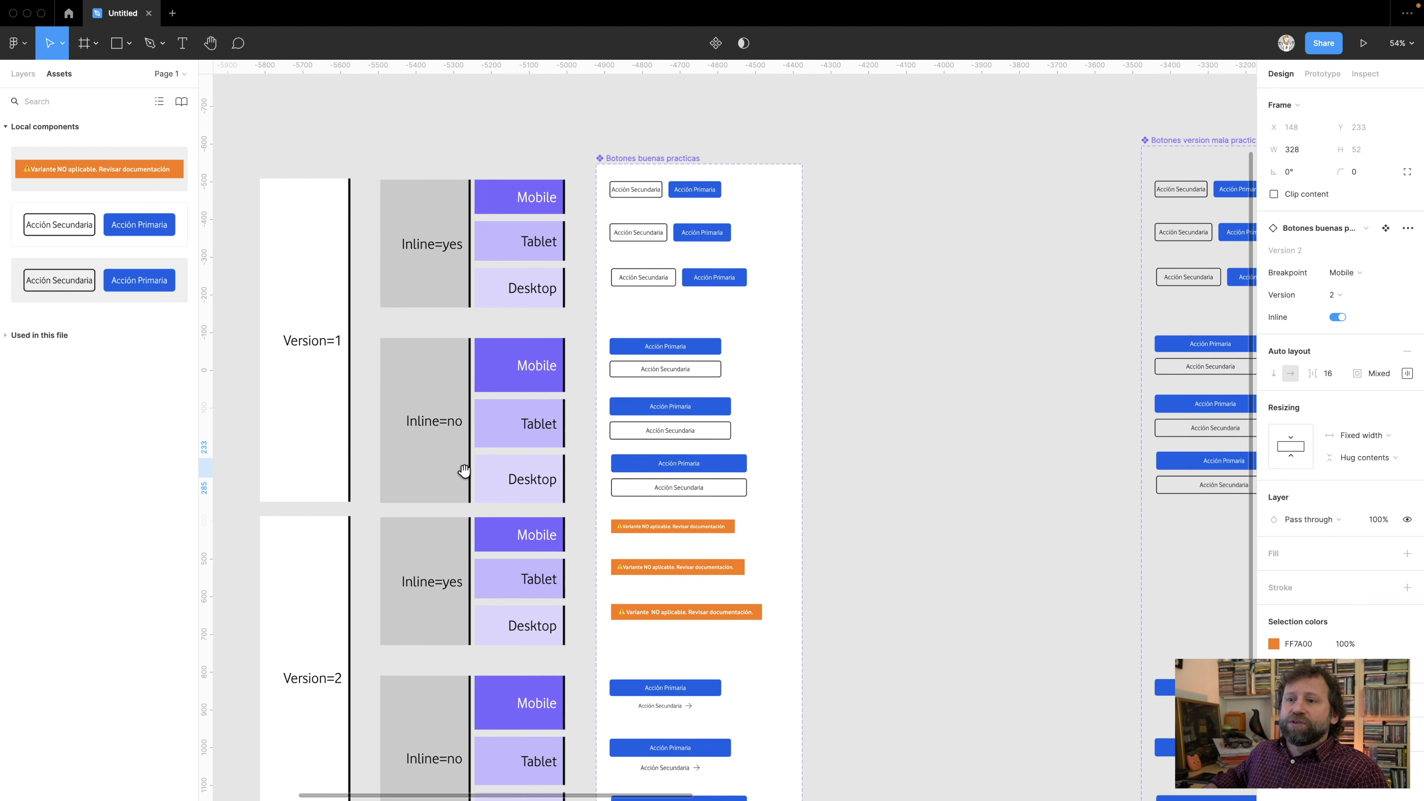
scroll(465, 471, "down", 3)
scroll(467, 470, "down", 2)
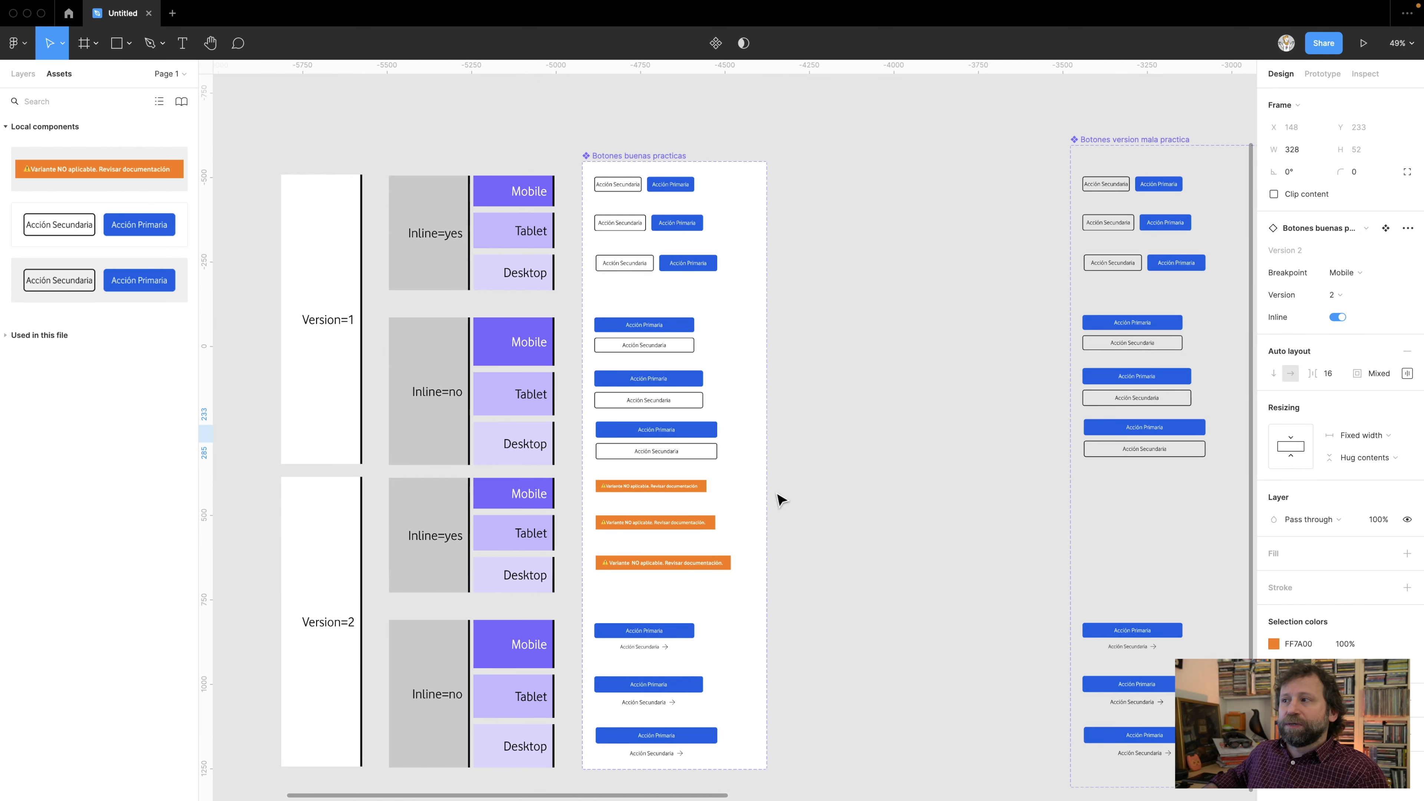
scroll(604, 461, "right", 10)
left_click_drag(519, 465, 883, 460)
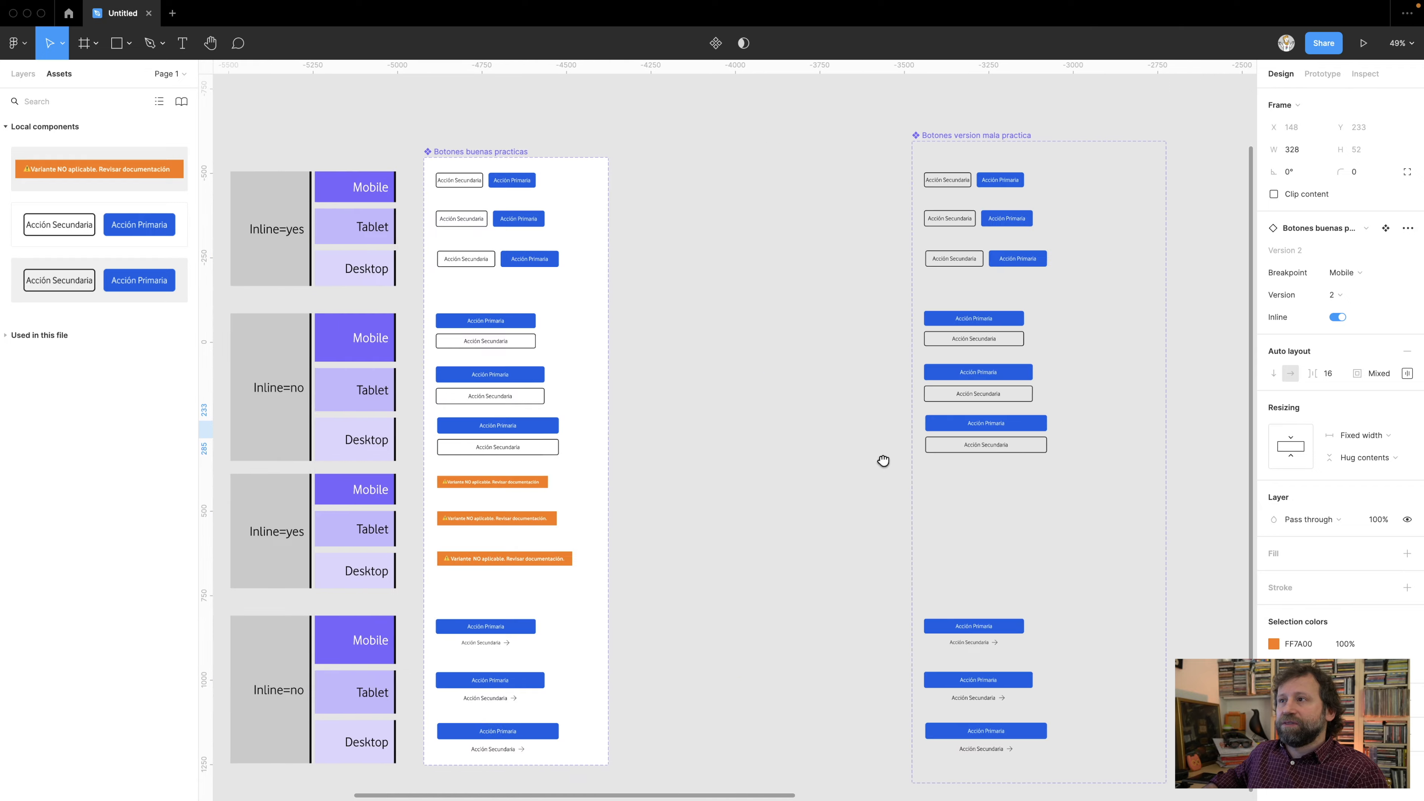
- Examine the orange notice variants for Version 2 with Inline=yes in "Botones buenas practicas" and their source "Avisos" component set
scroll(766, 480, "left", 5)
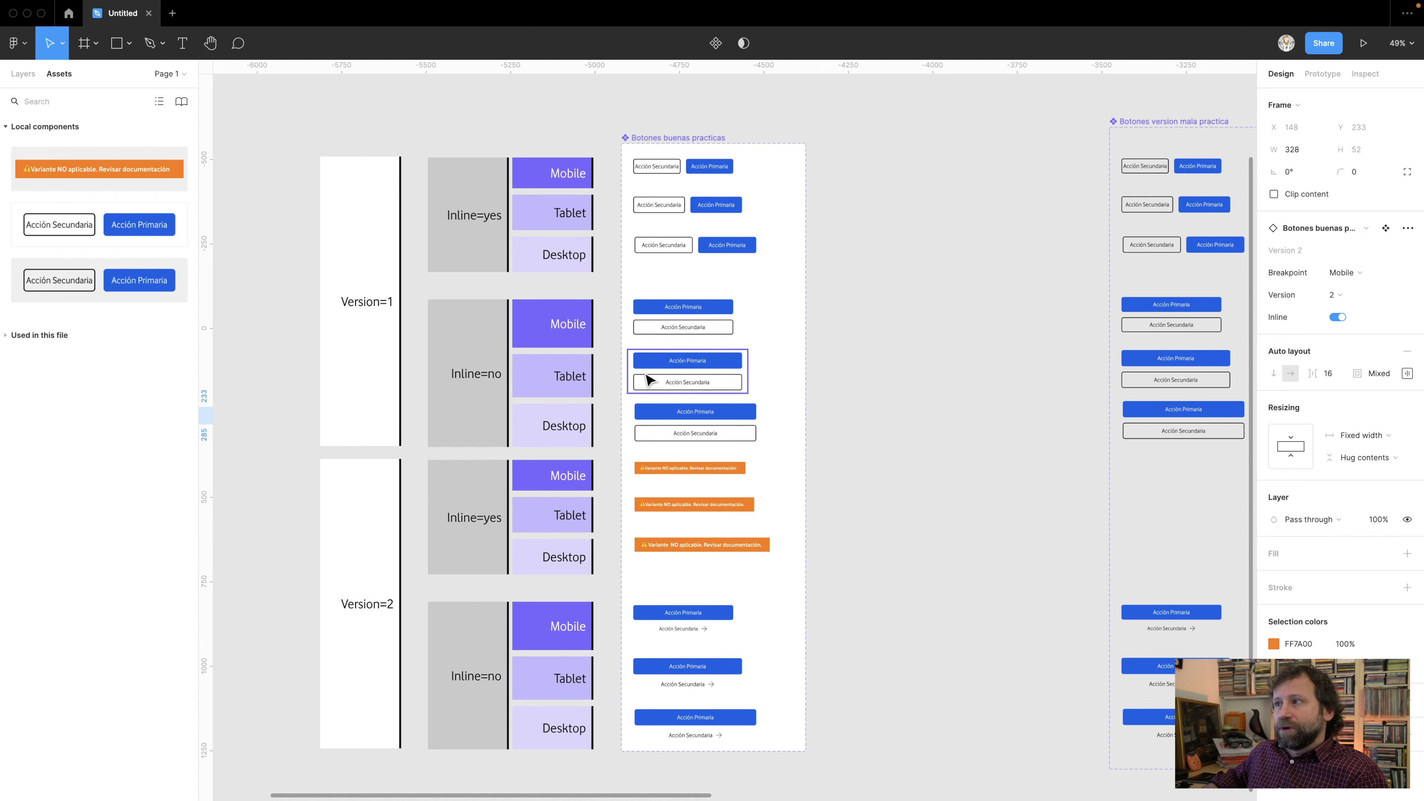
scroll(705, 474, "up", 5)
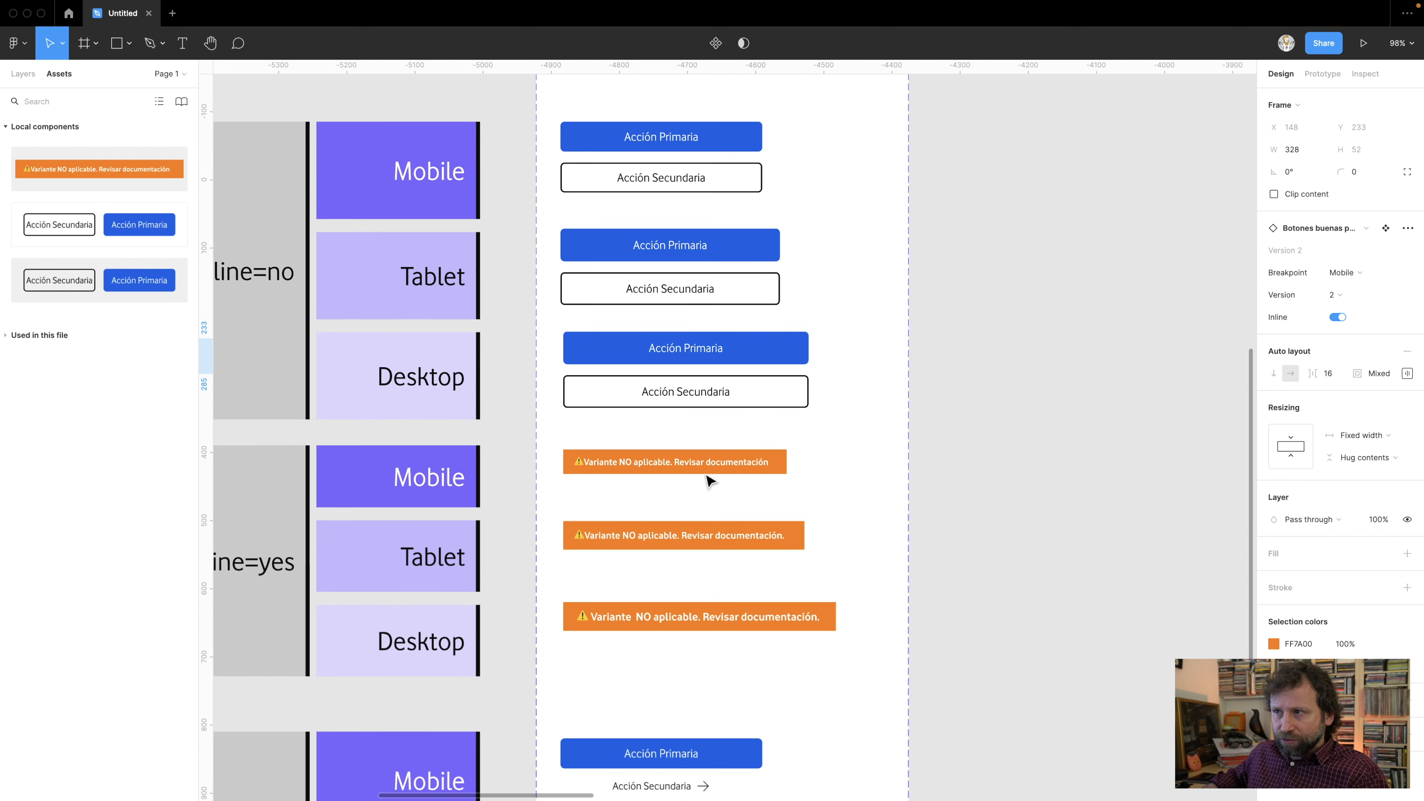
scroll(553, 408, "down", 5)
scroll(554, 414, "down", 5)
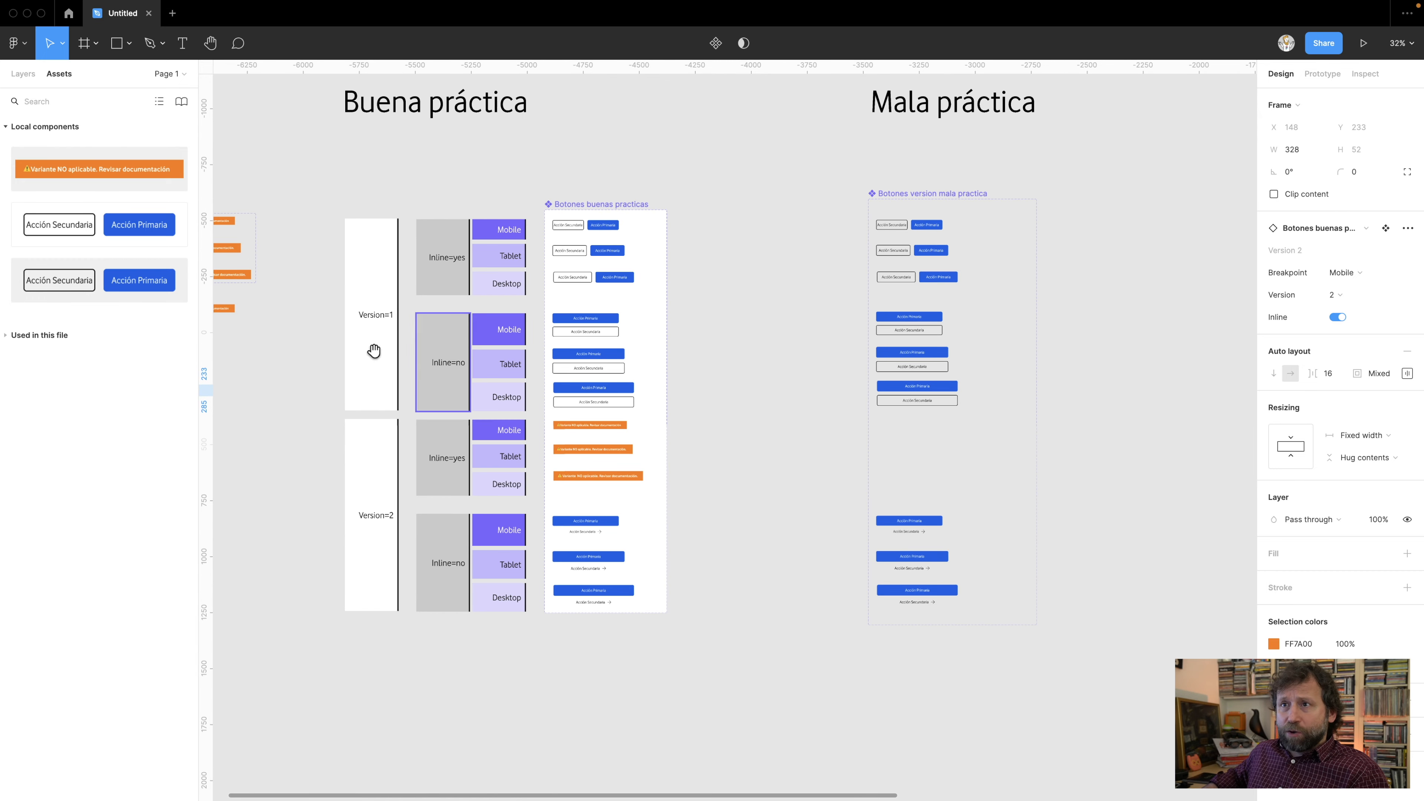
scroll(636, 419, "left", 6)
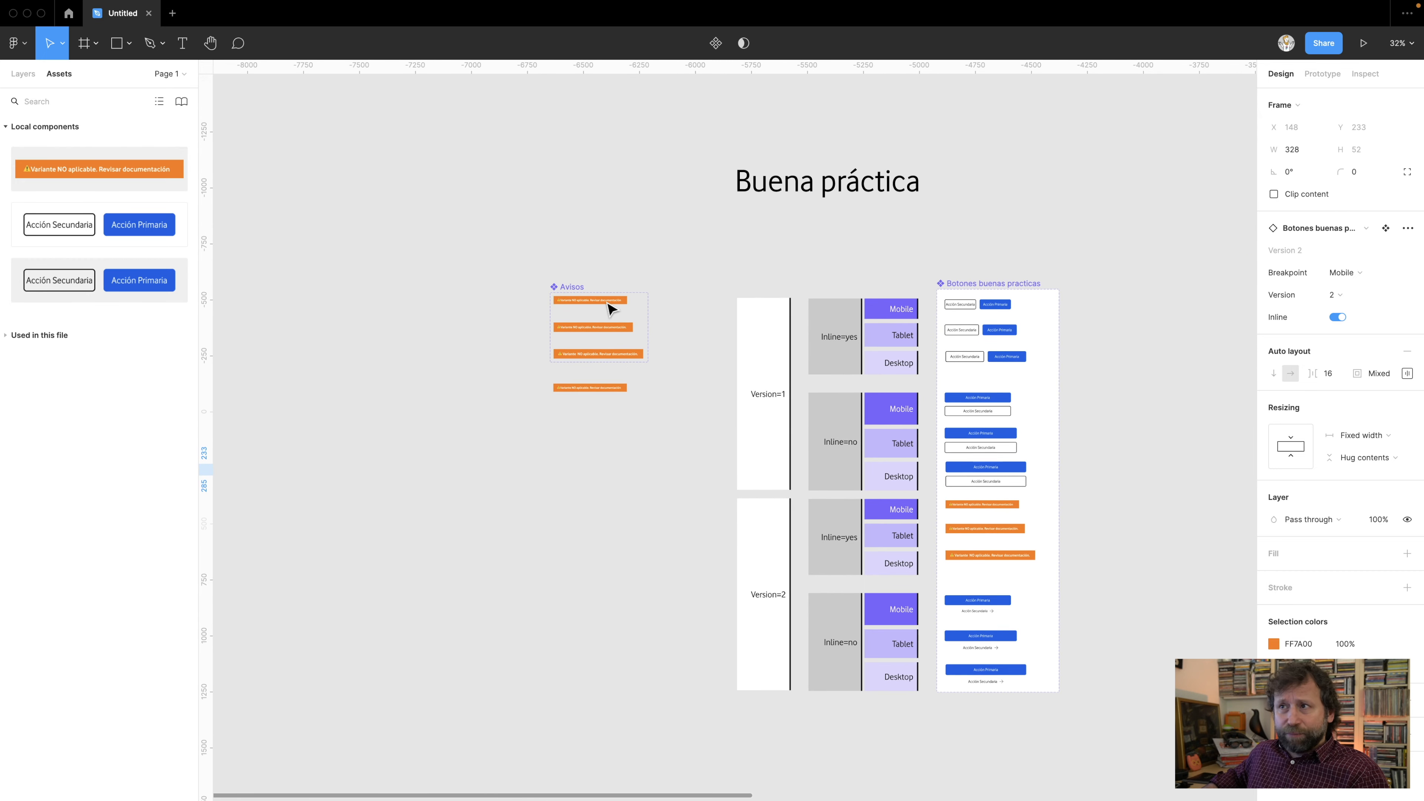
scroll(610, 308, "up", 5)
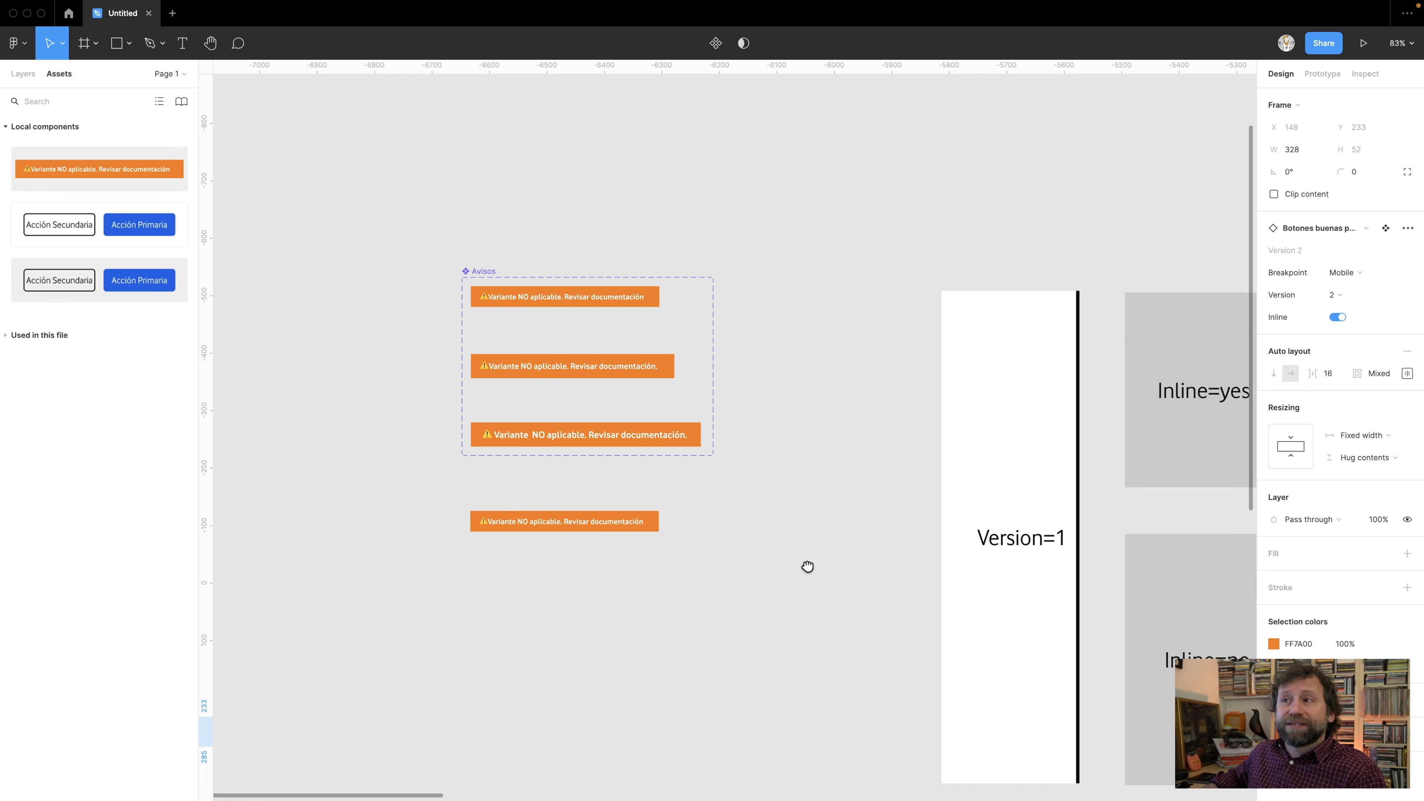
left_click_drag(807, 566, 598, 538)
scroll(613, 540, "down", 2)
scroll(614, 540, "down", 3)
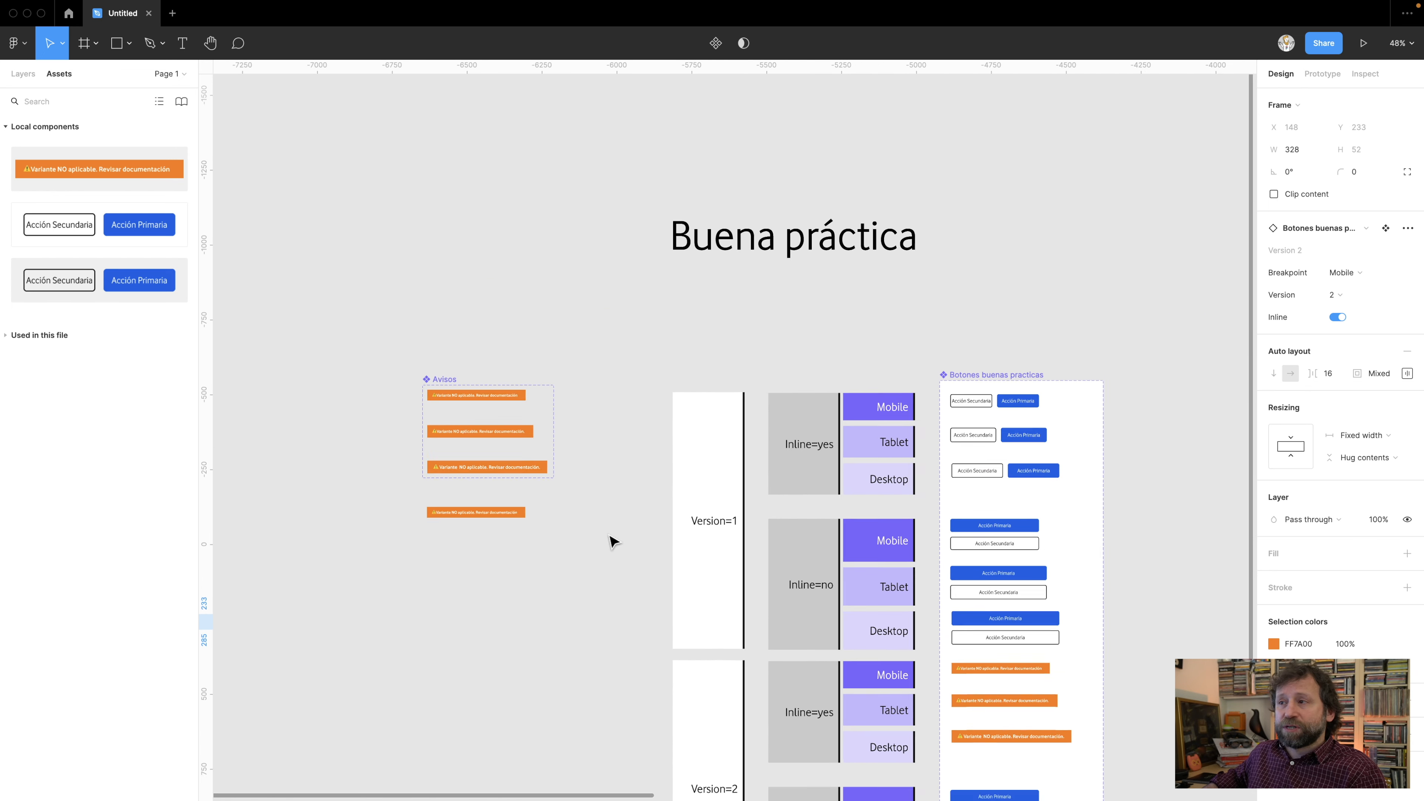
- Duplicate the three inline Version 1 variants of "Botones version mala practica" into the empty gap above the non-inline Version 2 variants
scroll(814, 426, "right", 10)
scroll(929, 388, "right", 5)
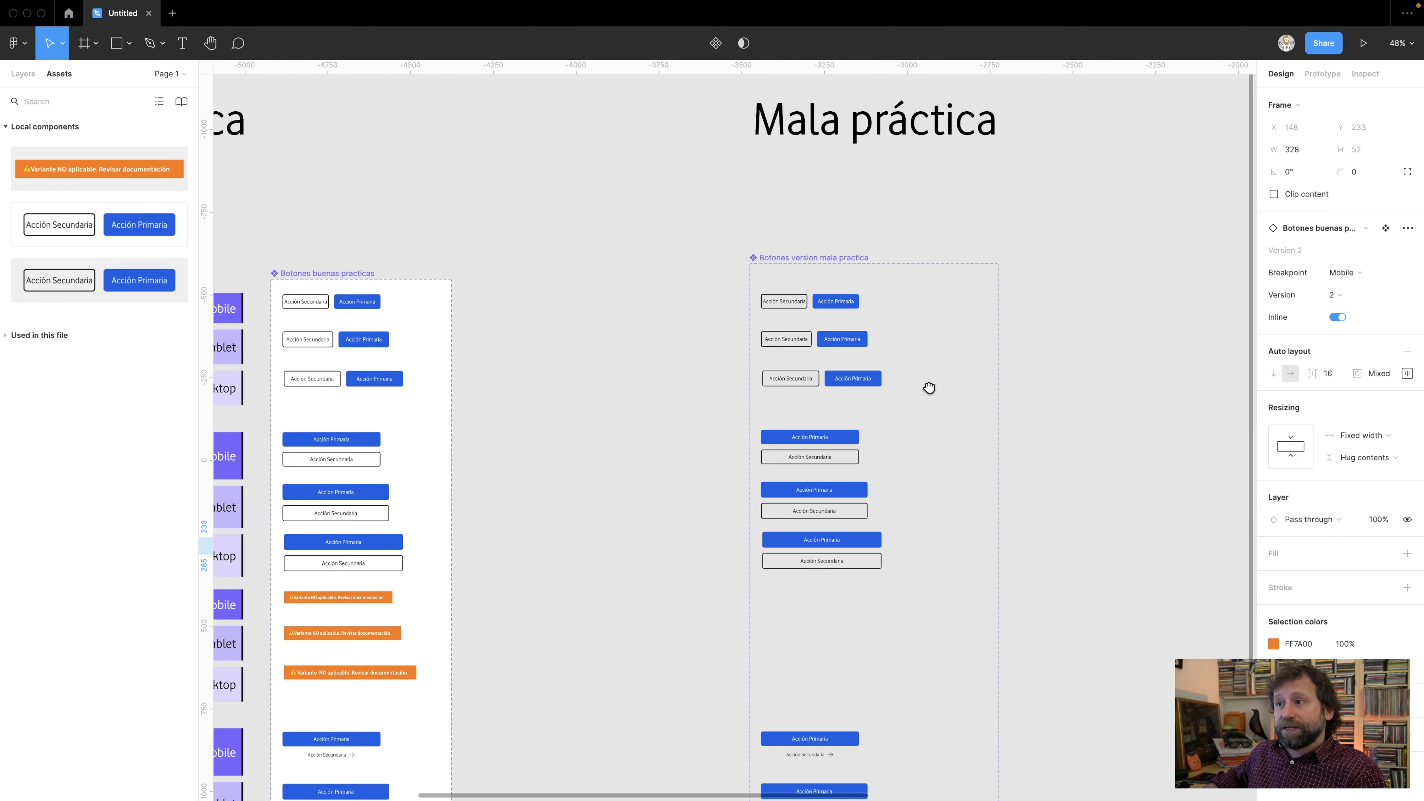
scroll(728, 305, "down", 3)
scroll(721, 353, "up", 1)
scroll(670, 344, "up", 1)
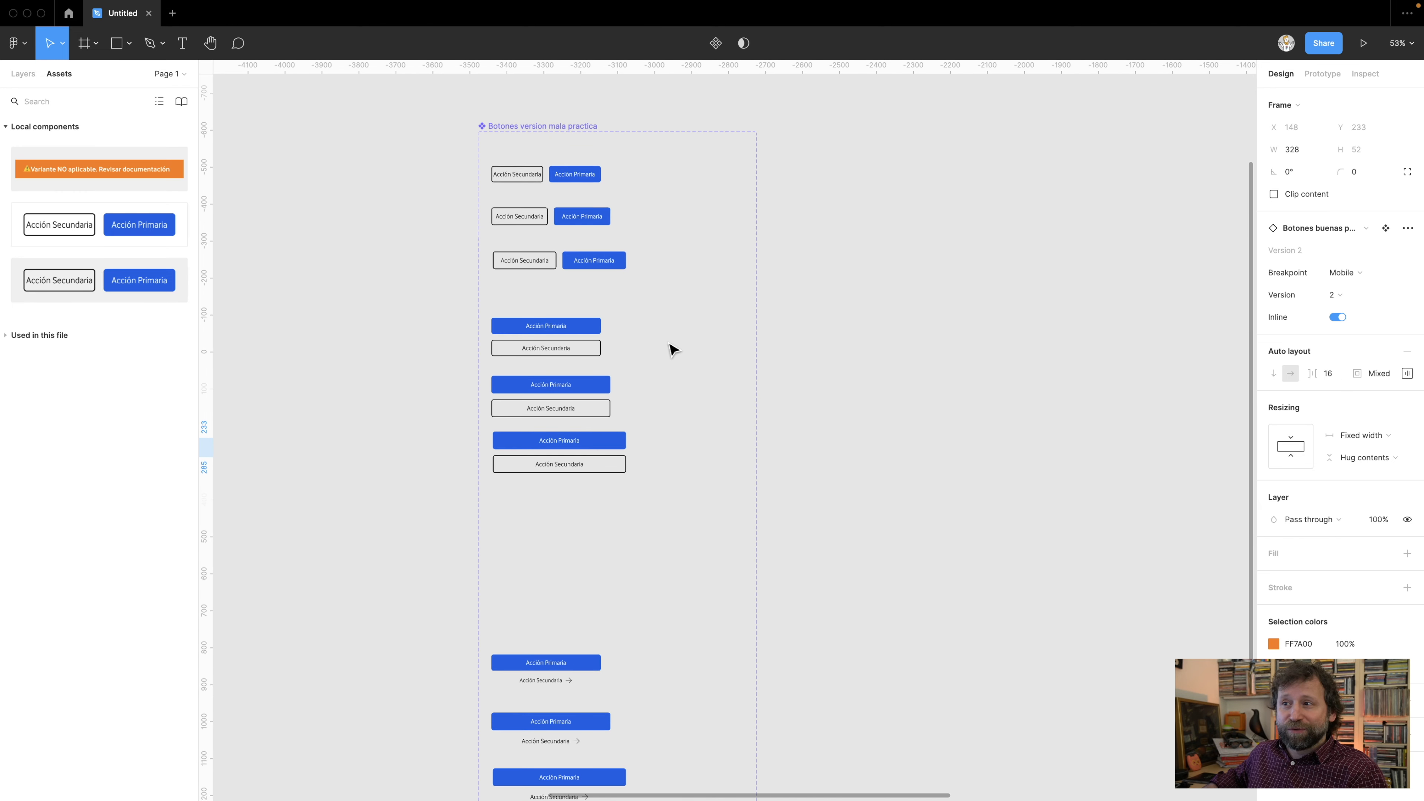
left_click(529, 174)
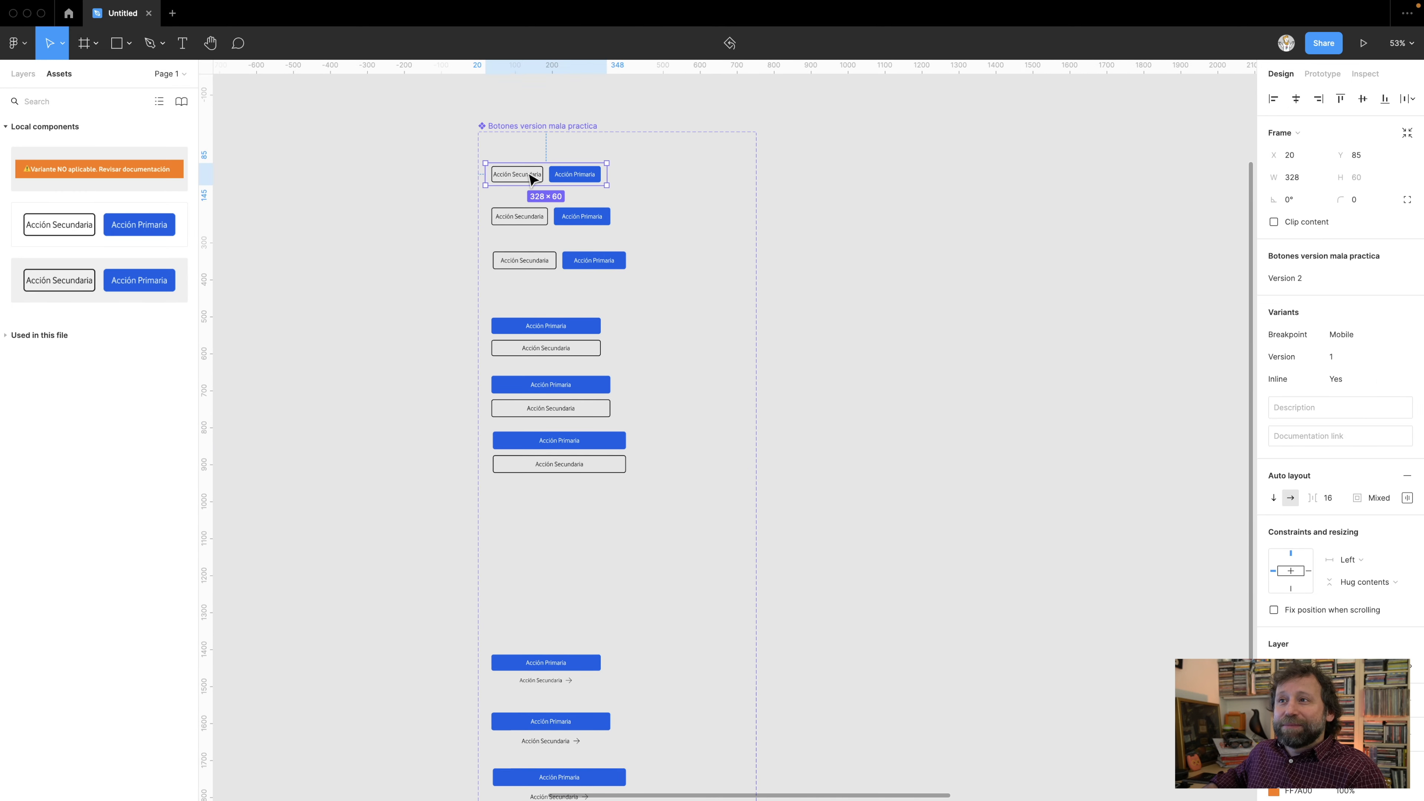
left_click(570, 223, "shift")
left_click(582, 257, "shift")
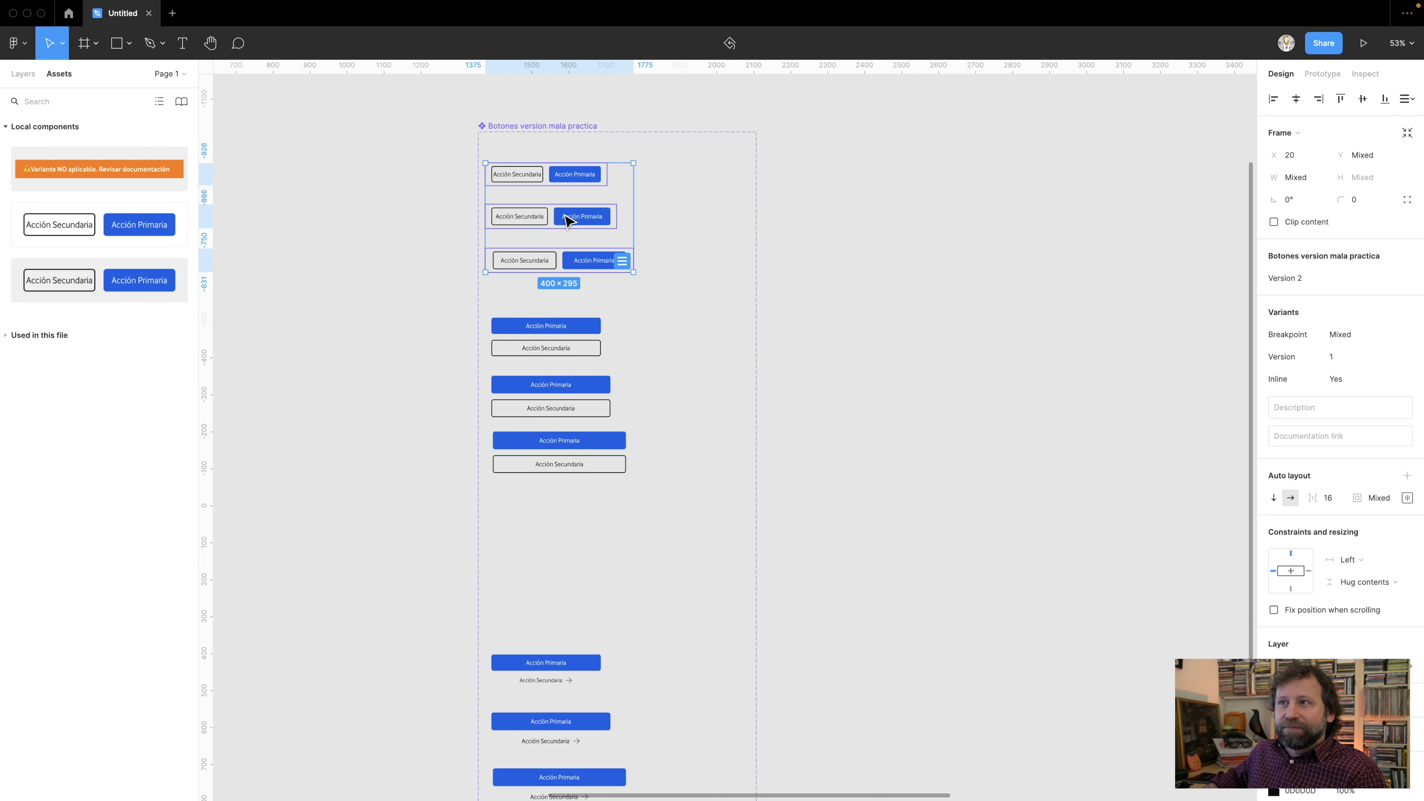
left_click_drag(559, 216, 559, 572)
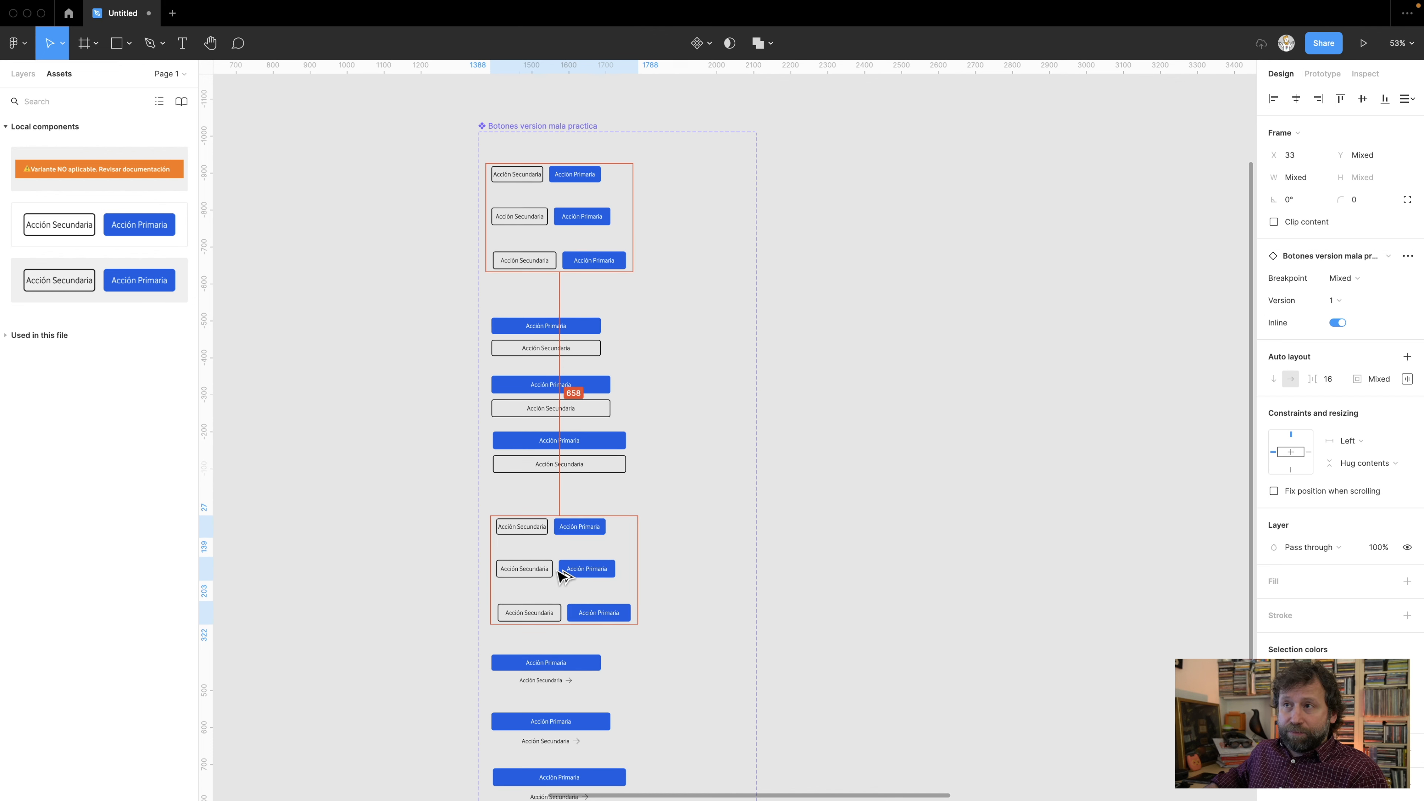
left_click(738, 435)
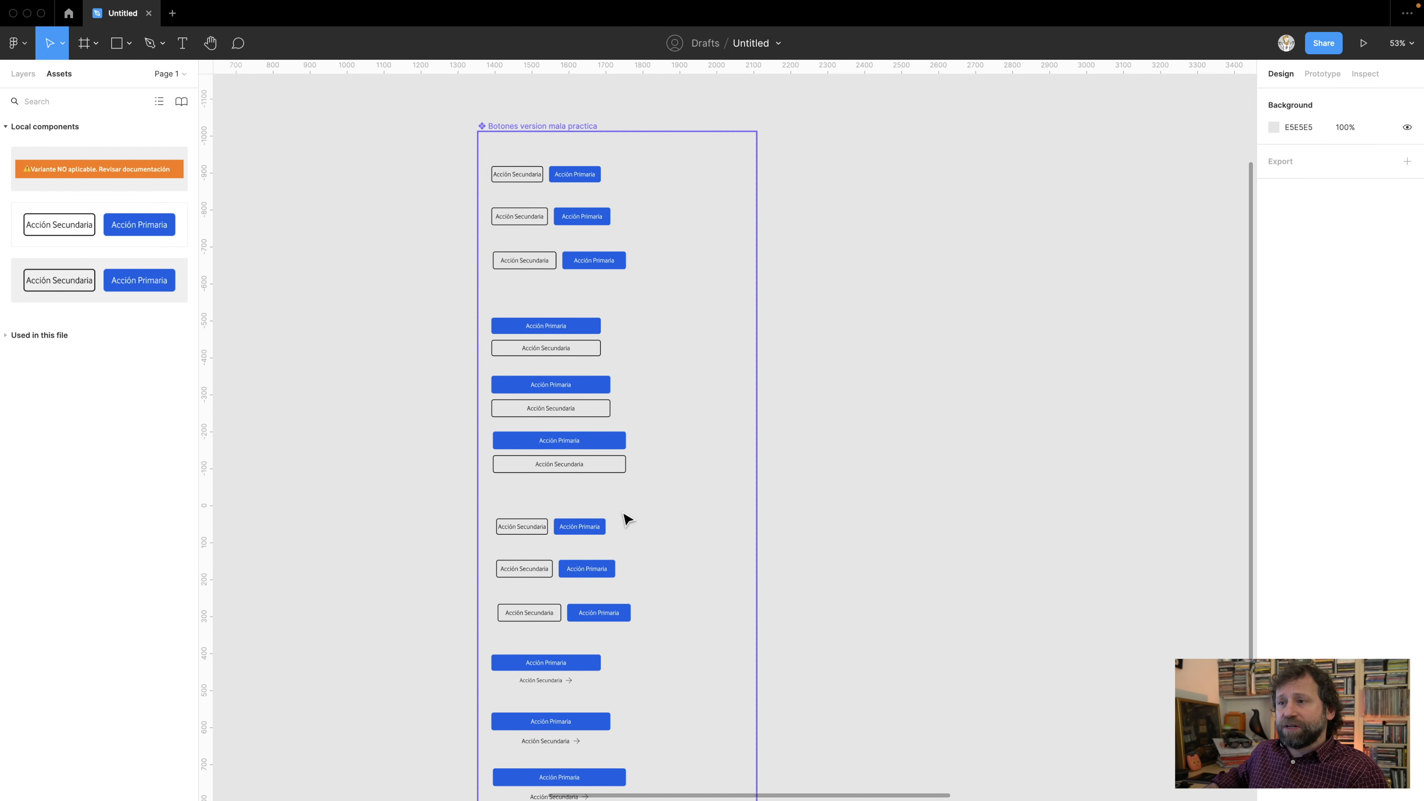
- Inspect the variant properties of the duplicated Tablet and Mobile button groups in the bad-practice set
scroll(624, 516, "down", 2)
left_click_drag(659, 464, 669, 419)
scroll(669, 420, "down", 2)
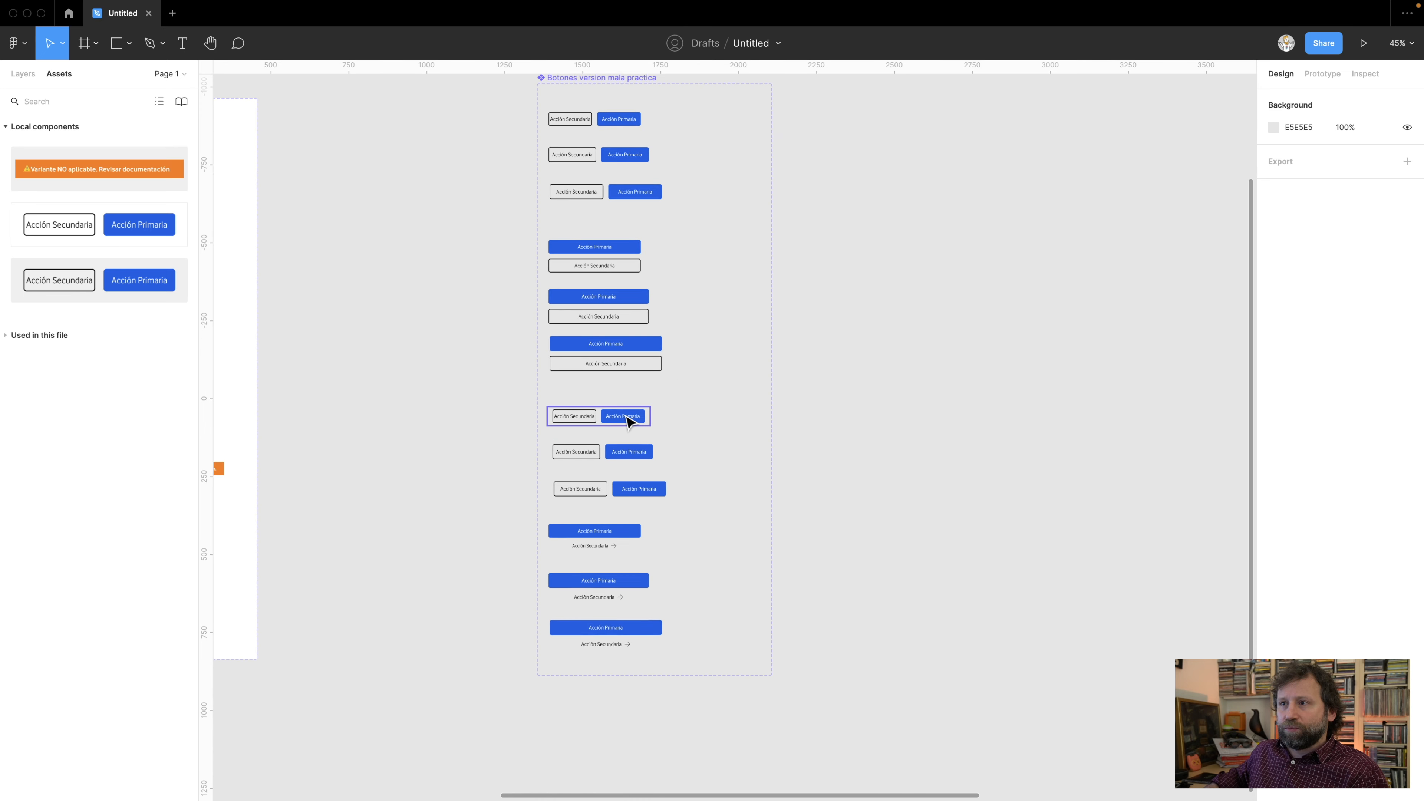
left_click(627, 417)
left_click(627, 452)
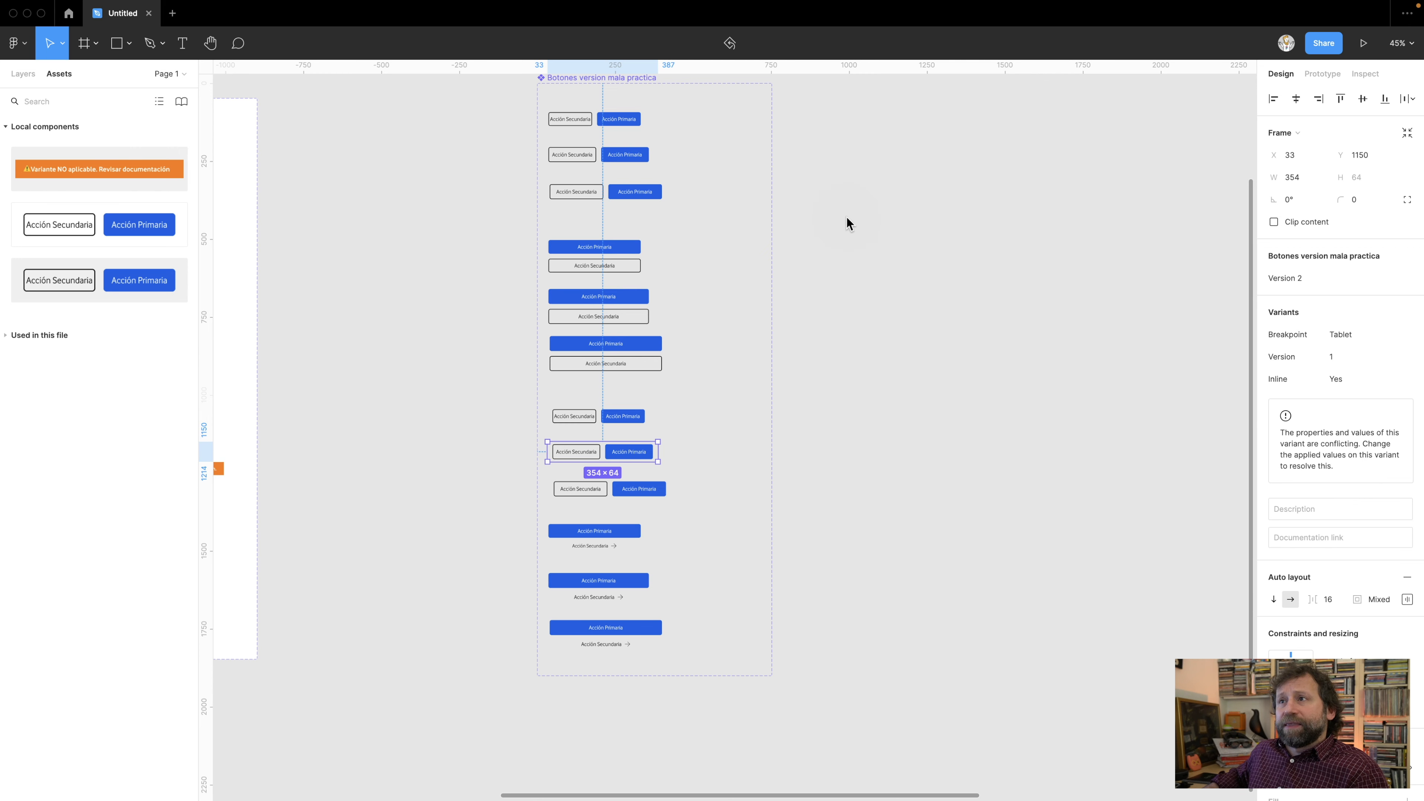
left_click(634, 412)
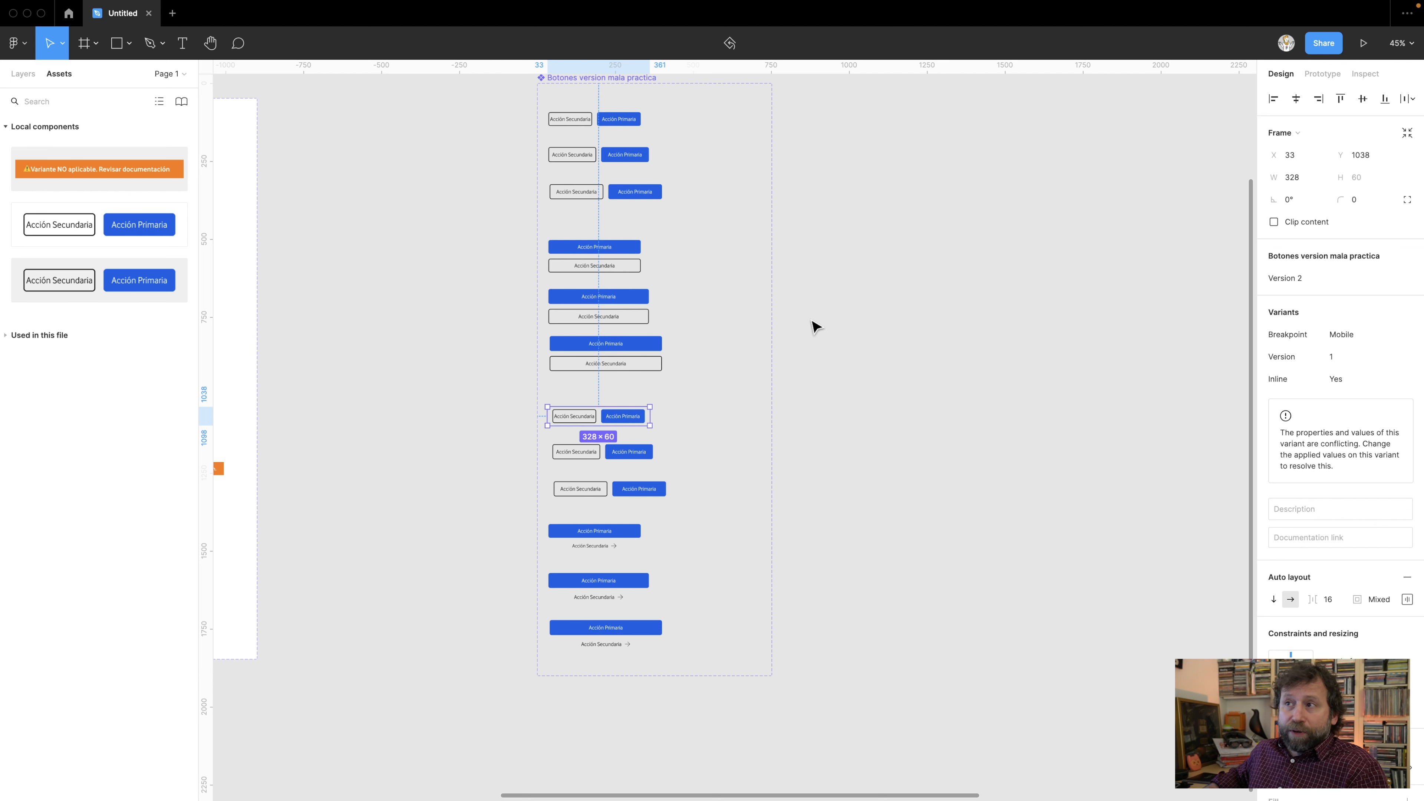
scroll(712, 309, "up", 2)
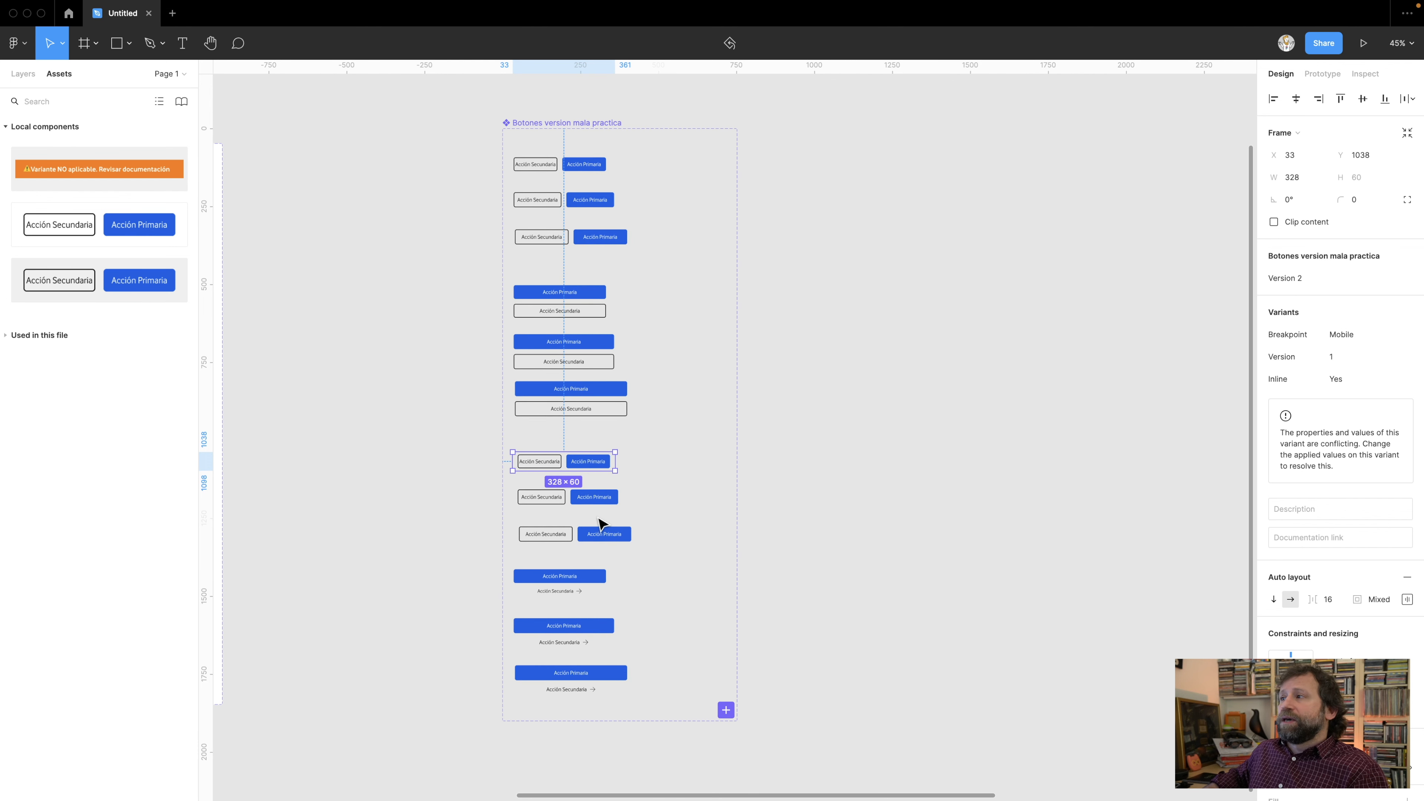
- Set the Version property of the three duplicated inline variants to 2 and move them slightly up within the component set
left_click(579, 496, "shift")
left_click(613, 534, "shift")
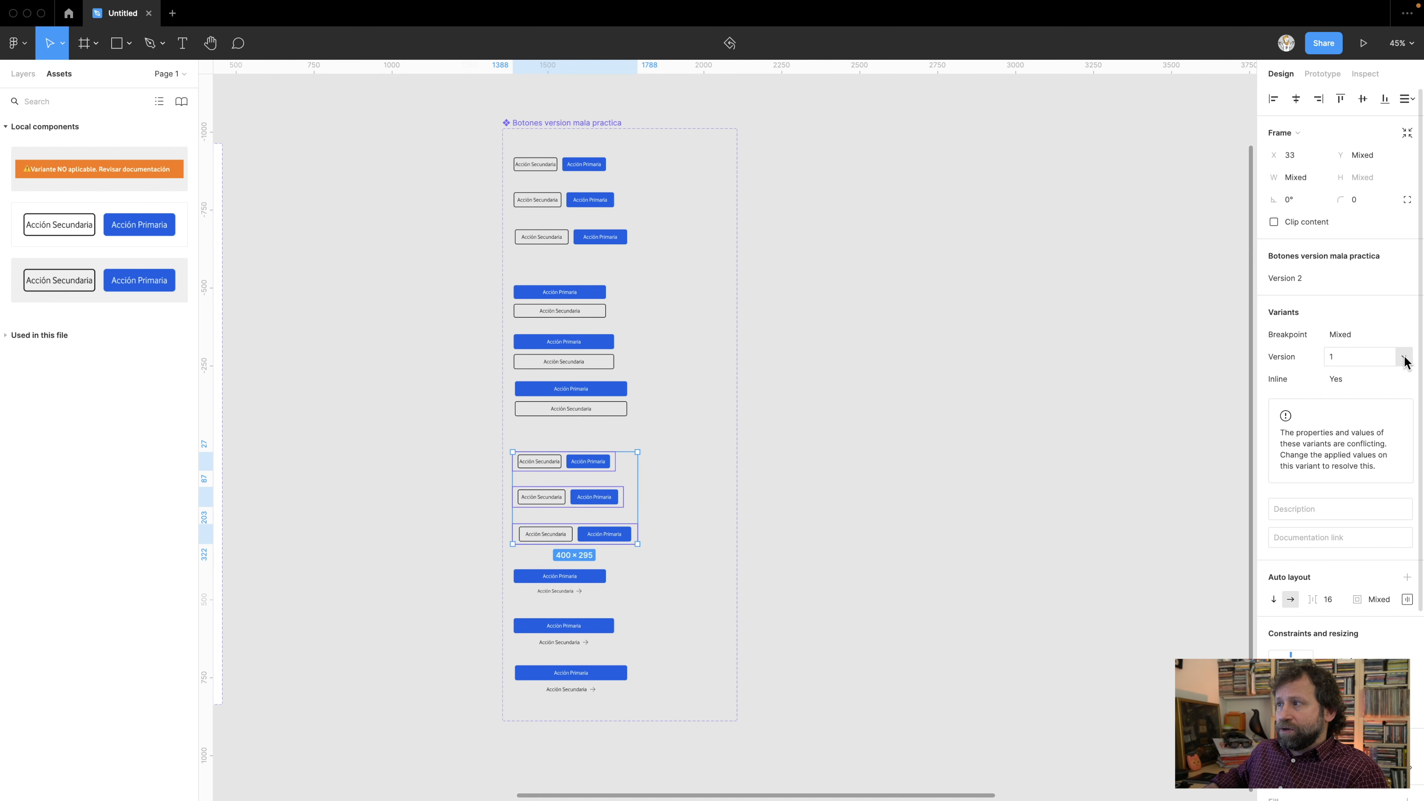
left_click(1405, 362)
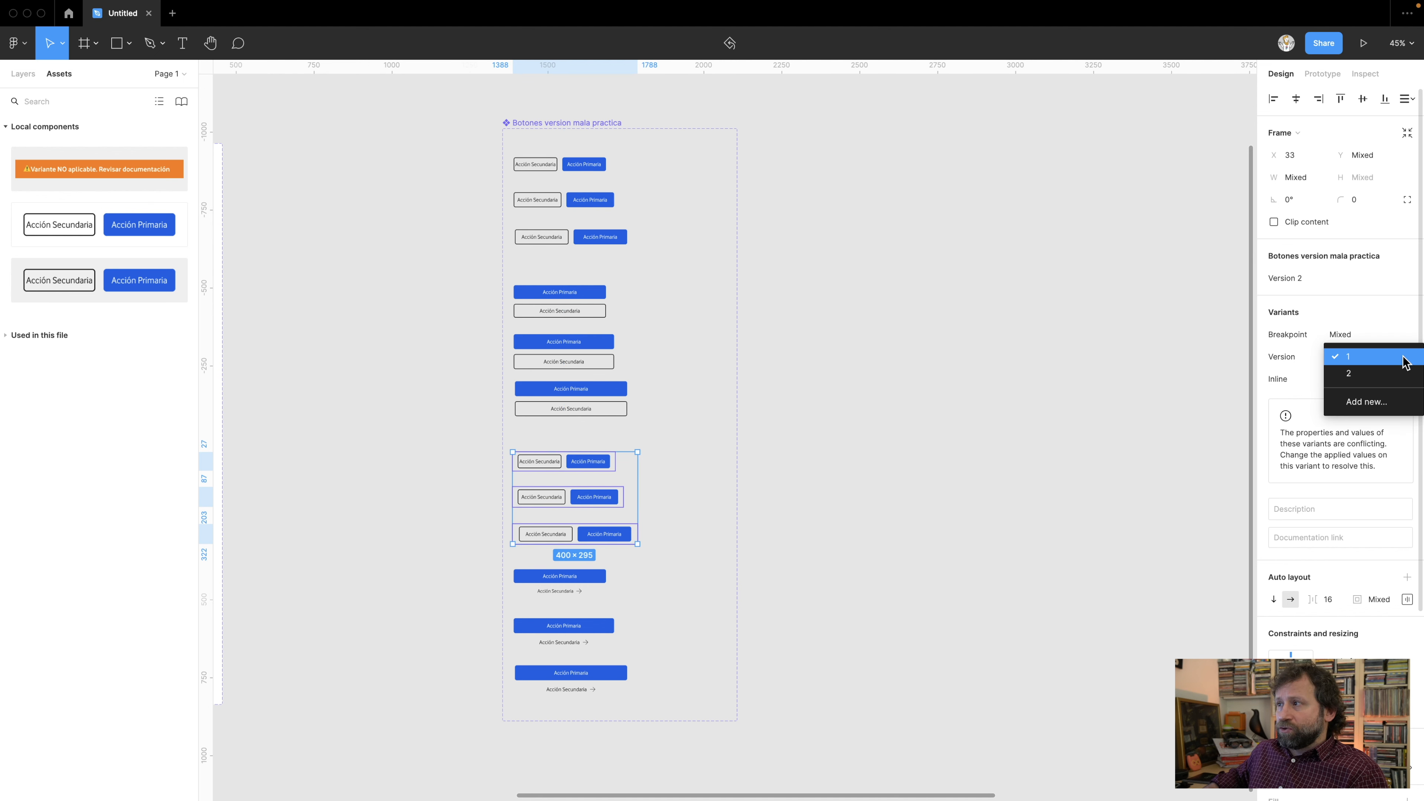
left_click(1372, 375)
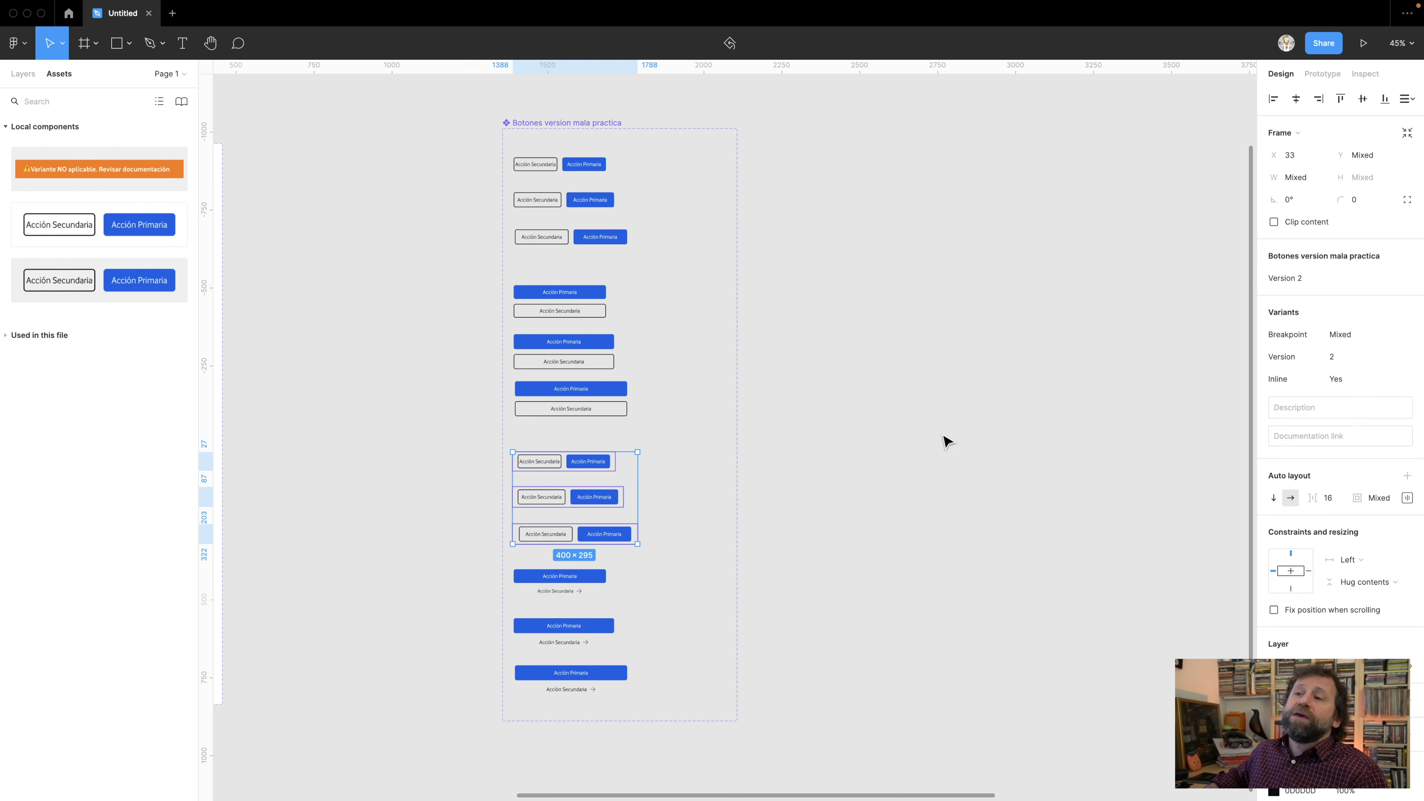
left_click_drag(595, 460, 593, 452)
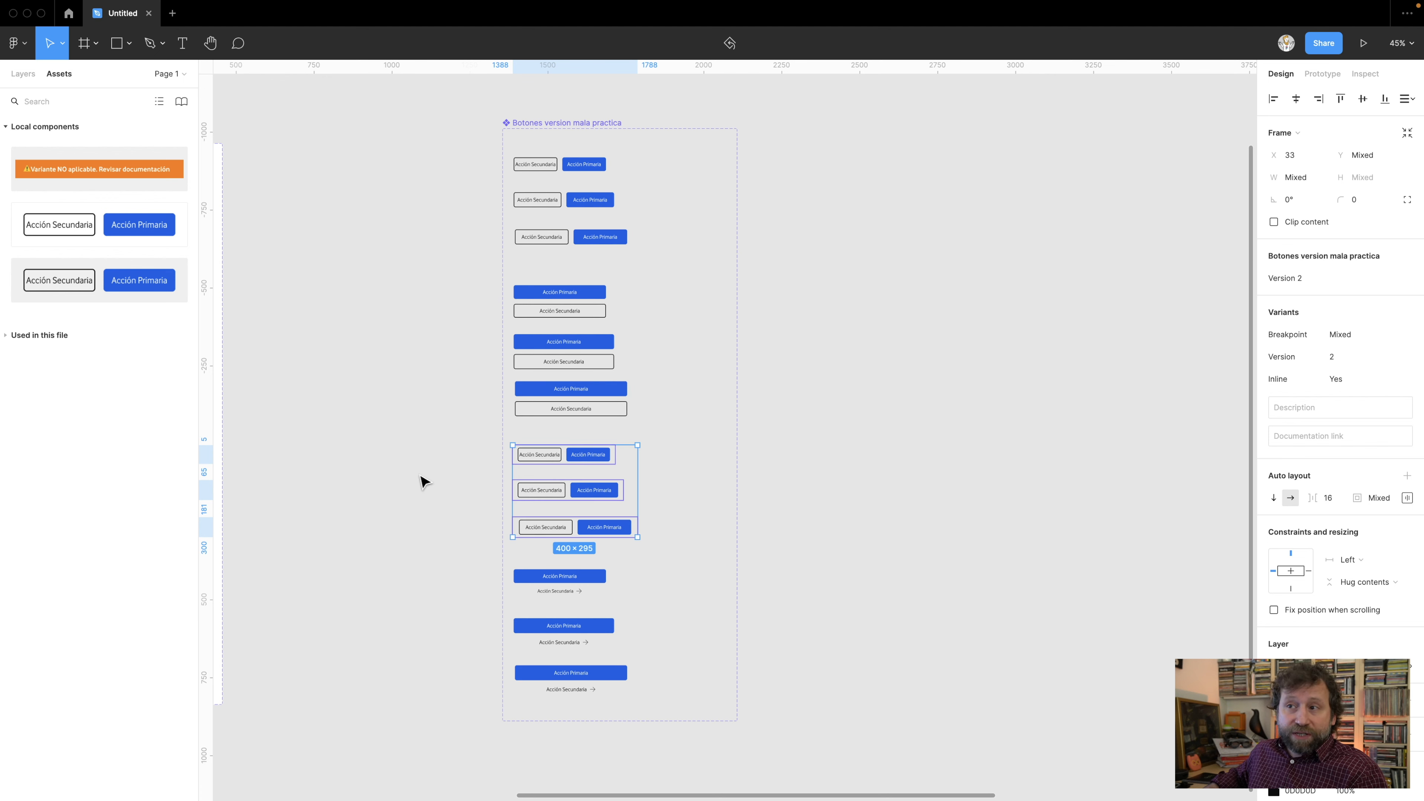
left_click(427, 484)
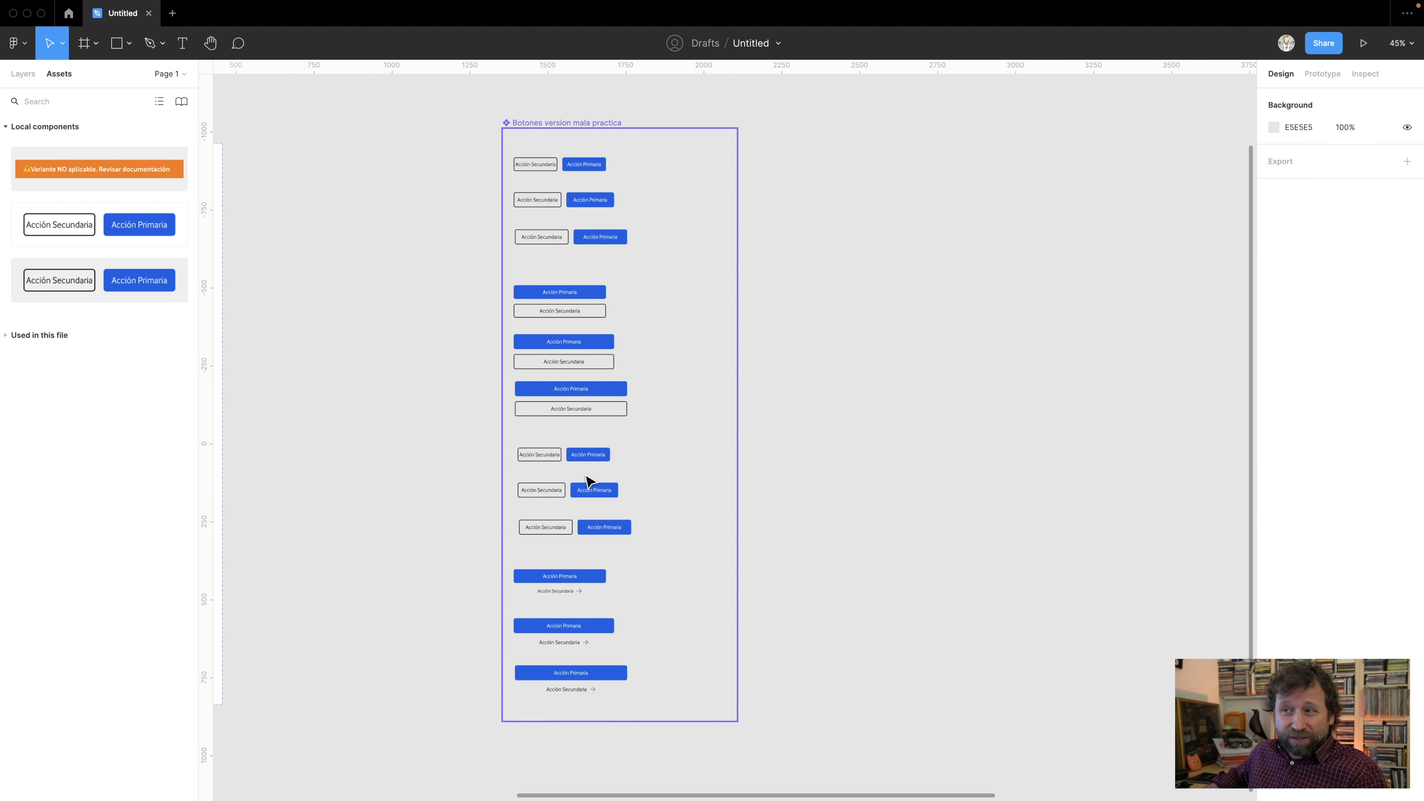
- Place a Mobile instance of the "Avisos" component on the empty canvas beside the bad-practice component set
scroll(570, 475, "up", 5)
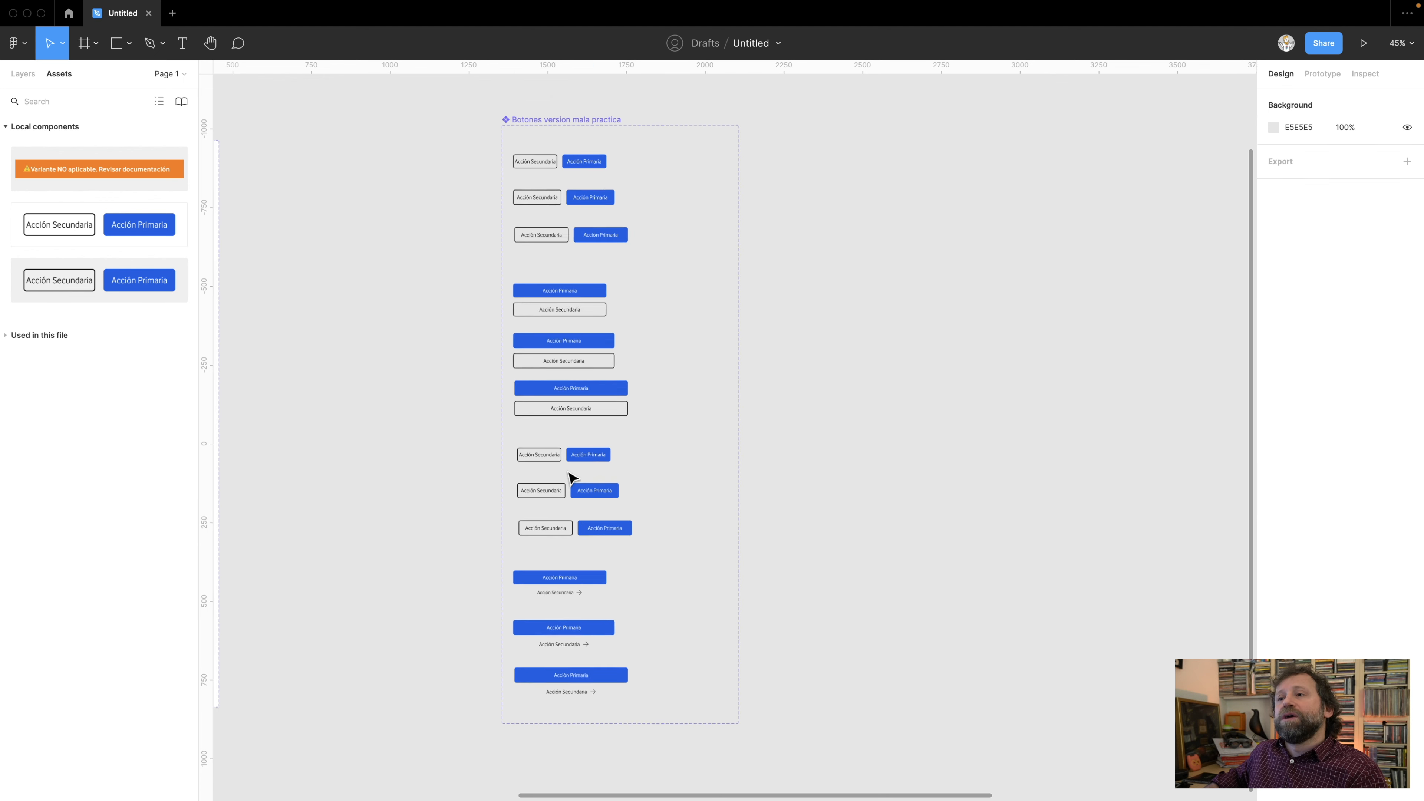
left_click_drag(141, 195, 1033, 469)
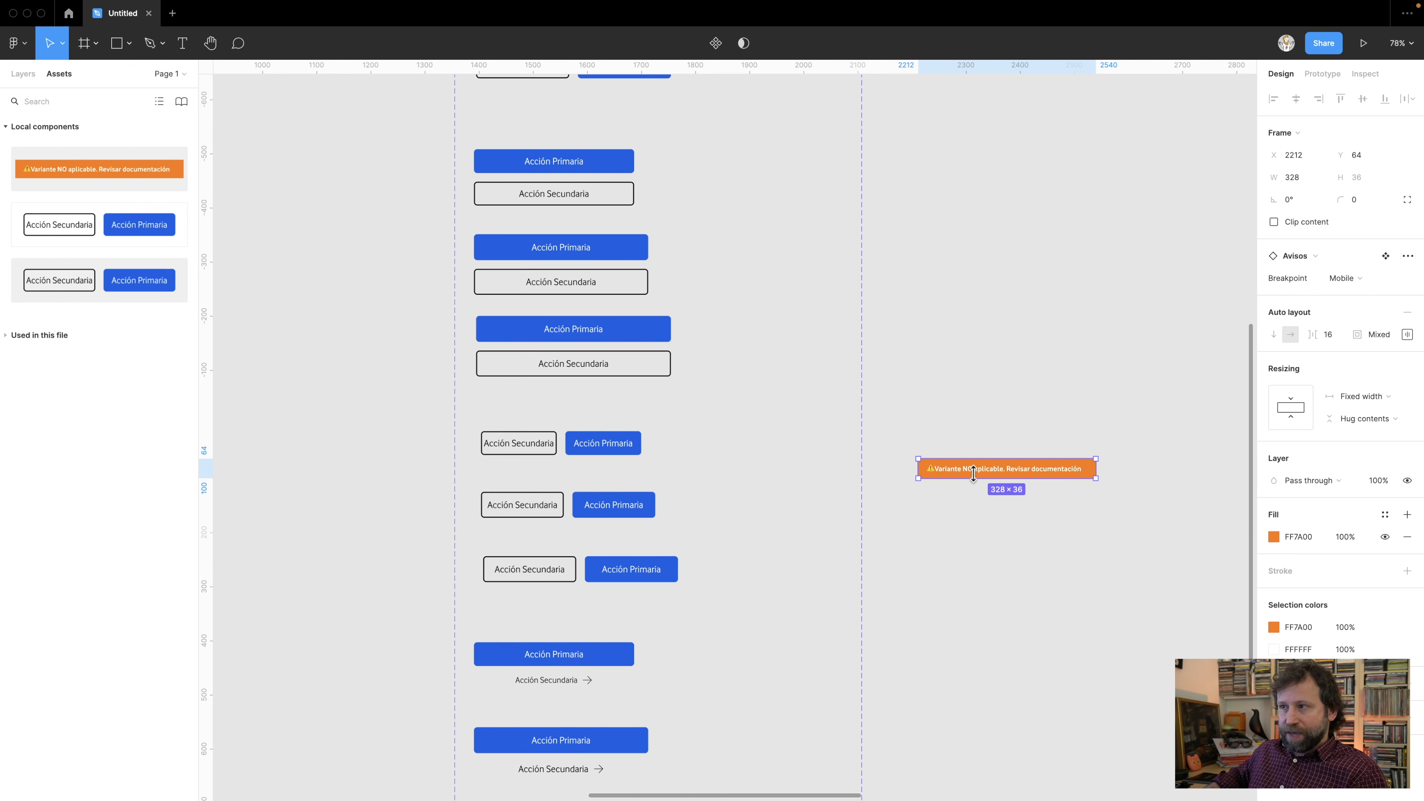
left_click_drag(978, 465, 978, 463)
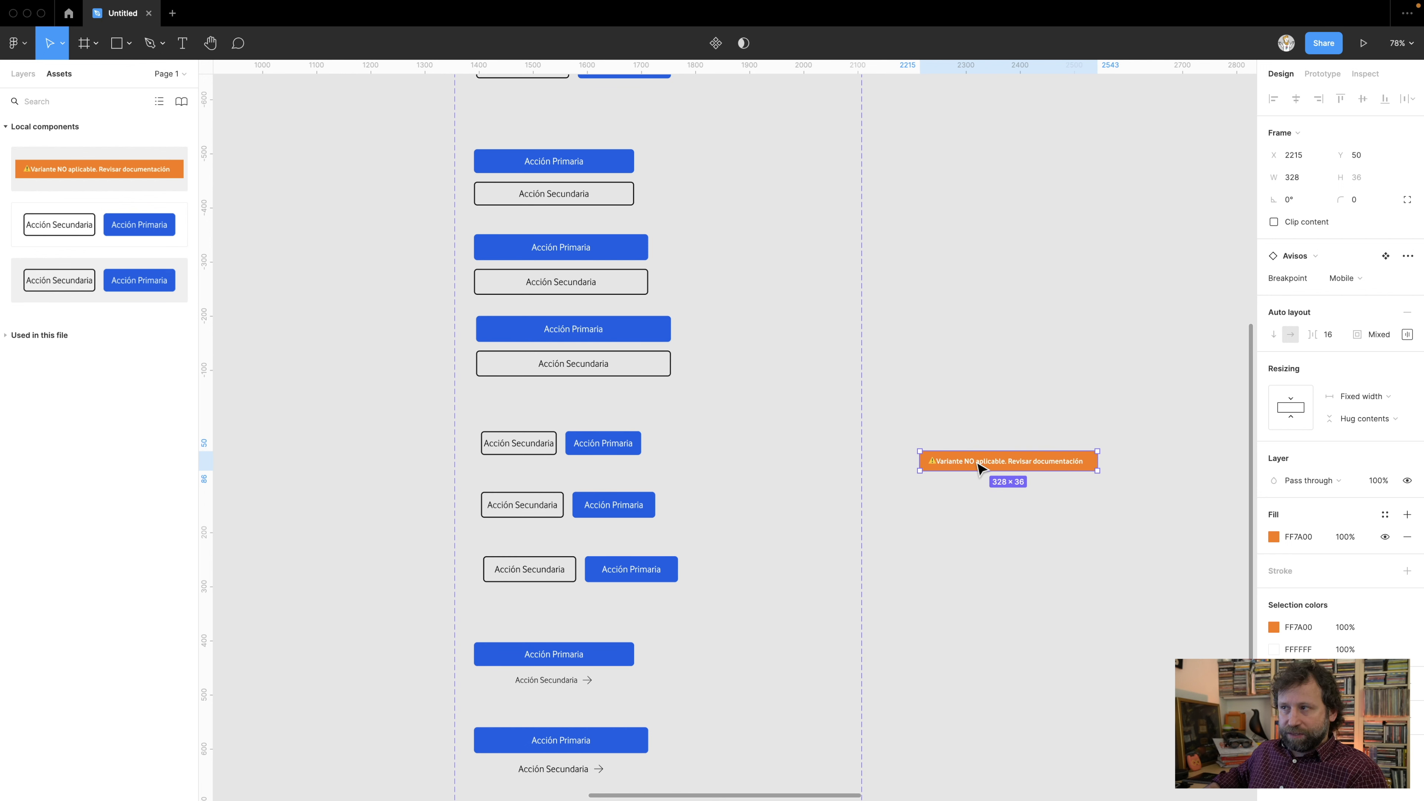
- Replace both buttons inside the Mobile, Version 2, inline variant with a pasted copy of the "Avisos" notice
double_click(516, 450)
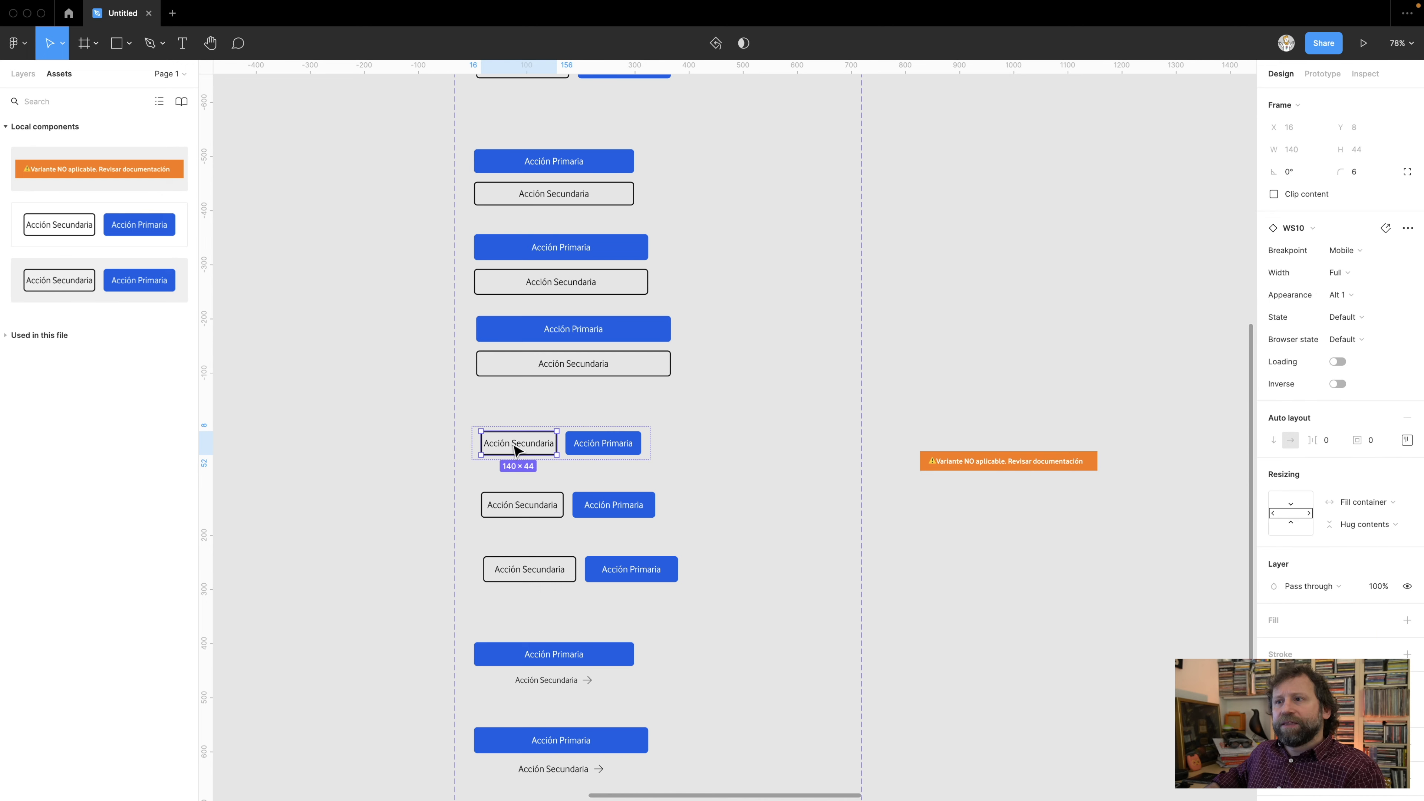
key("Delete")
left_click(522, 448)
key("Delete")
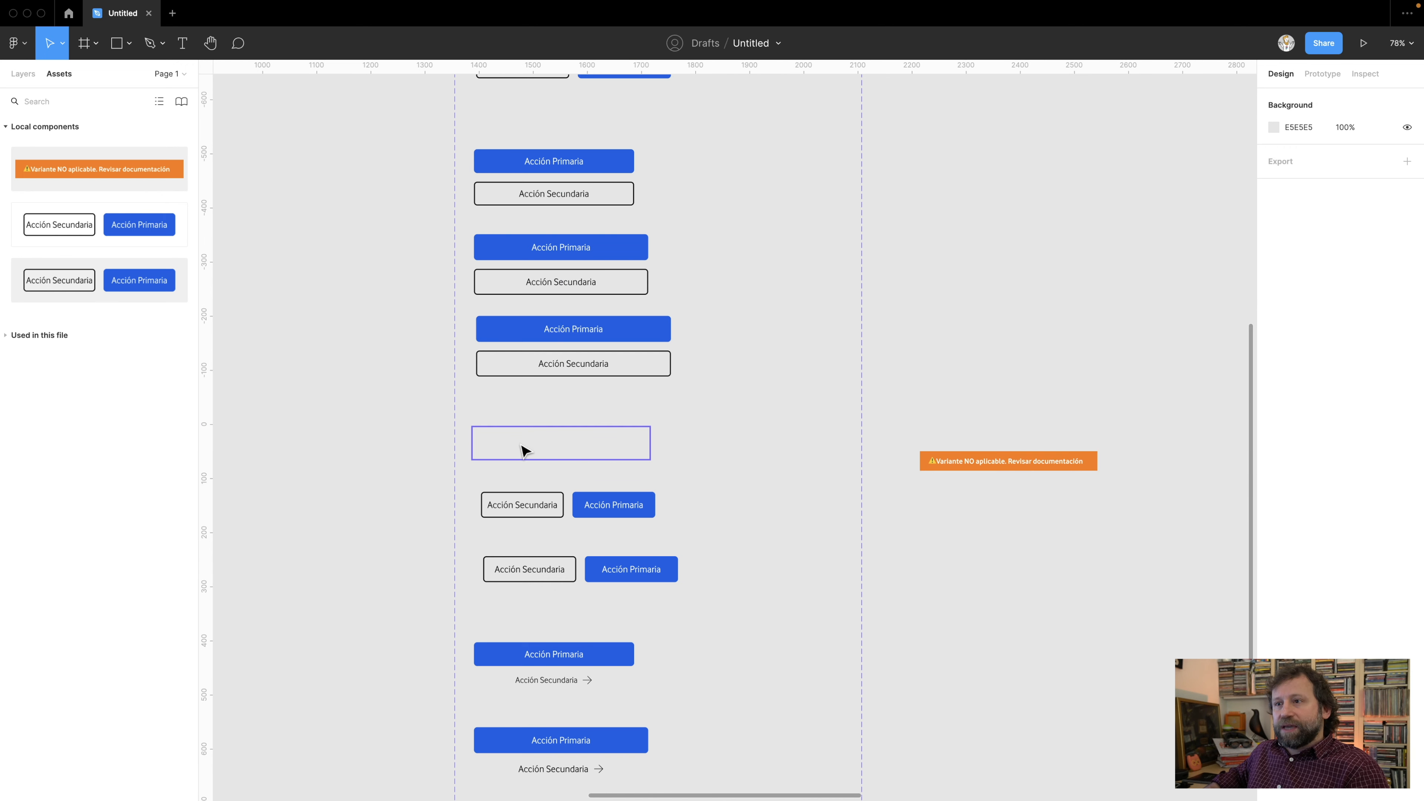
left_click(524, 451)
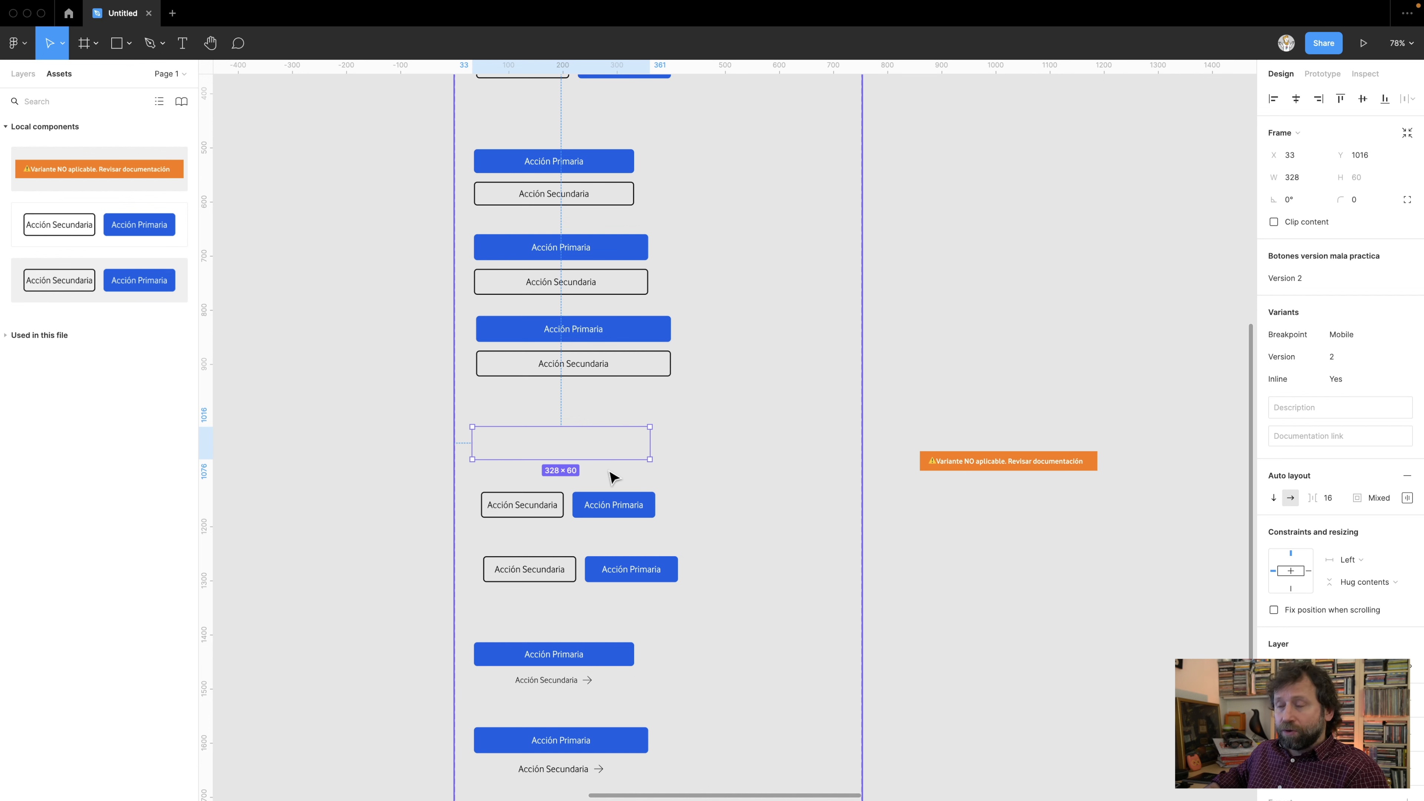
key("ctrl+v")
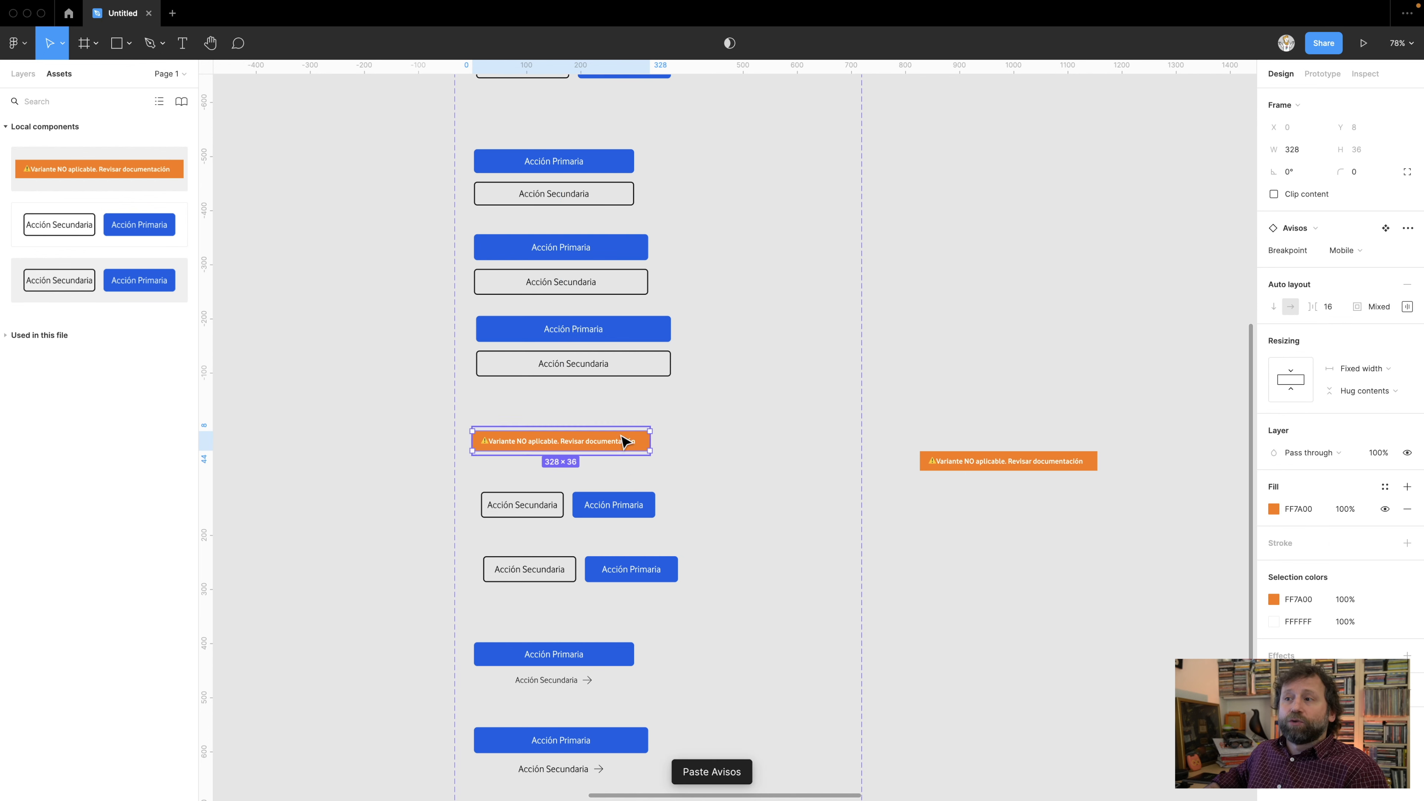
- Remove the secondary and primary buttons from the Tablet, Version 2, inline variant
left_click(532, 506)
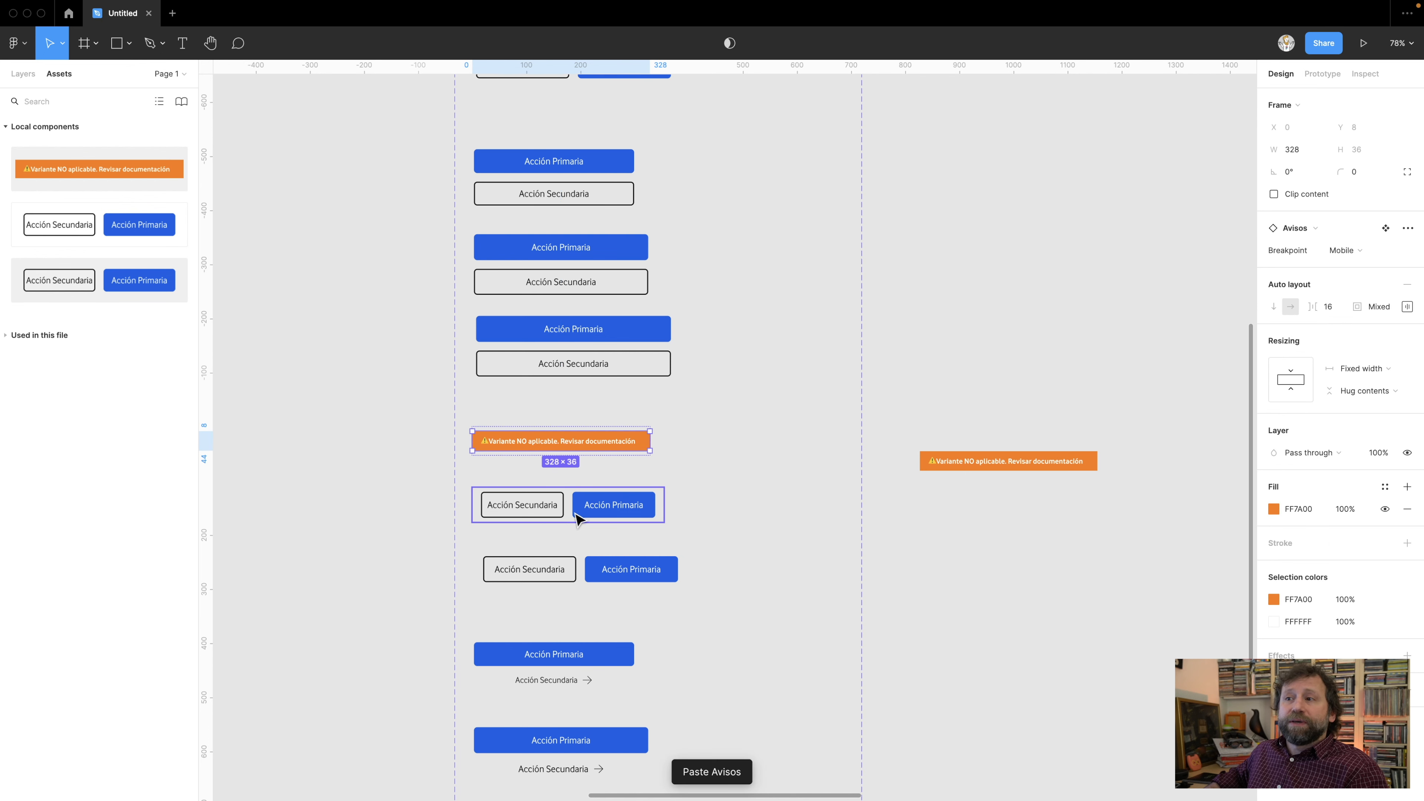
left_click(533, 506)
key("Delete")
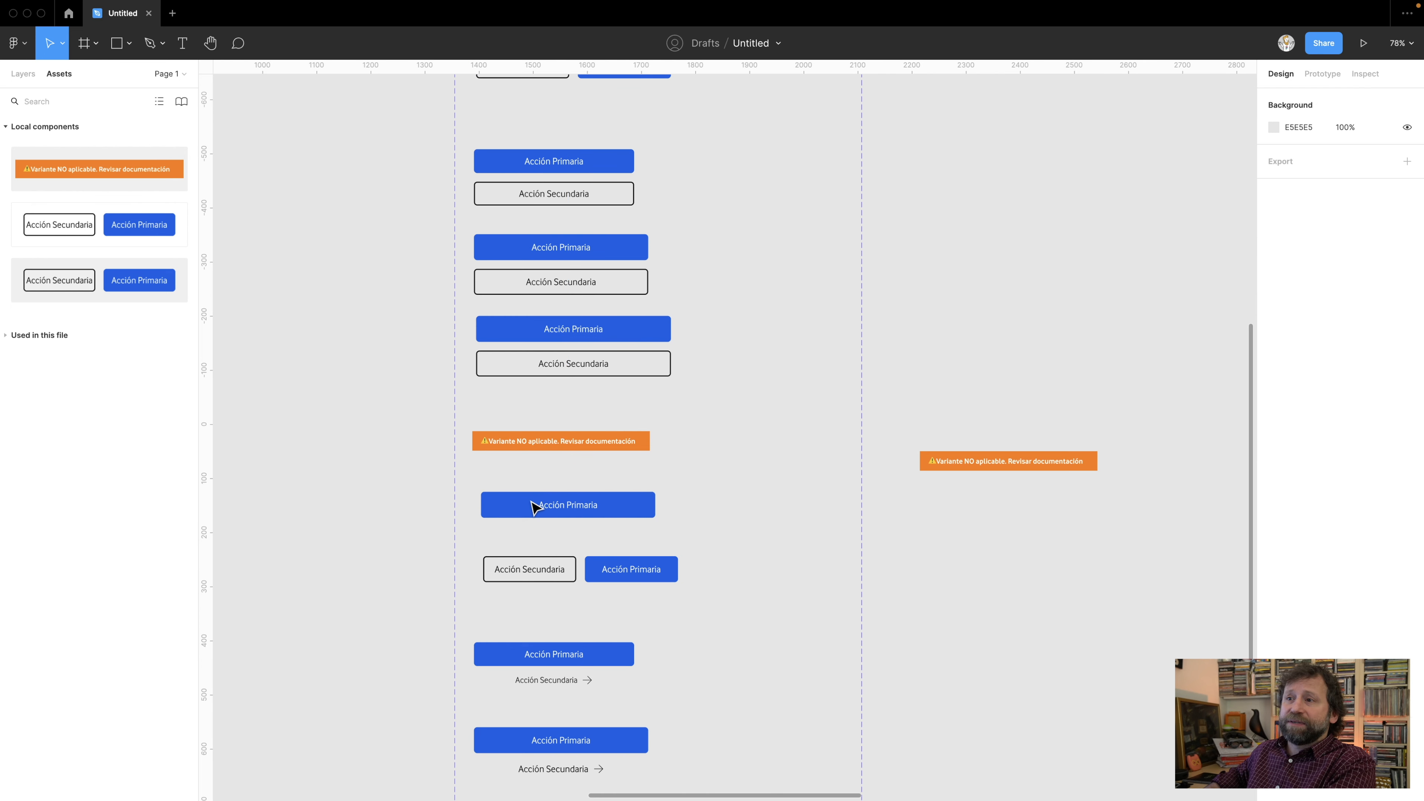
double_click(533, 505)
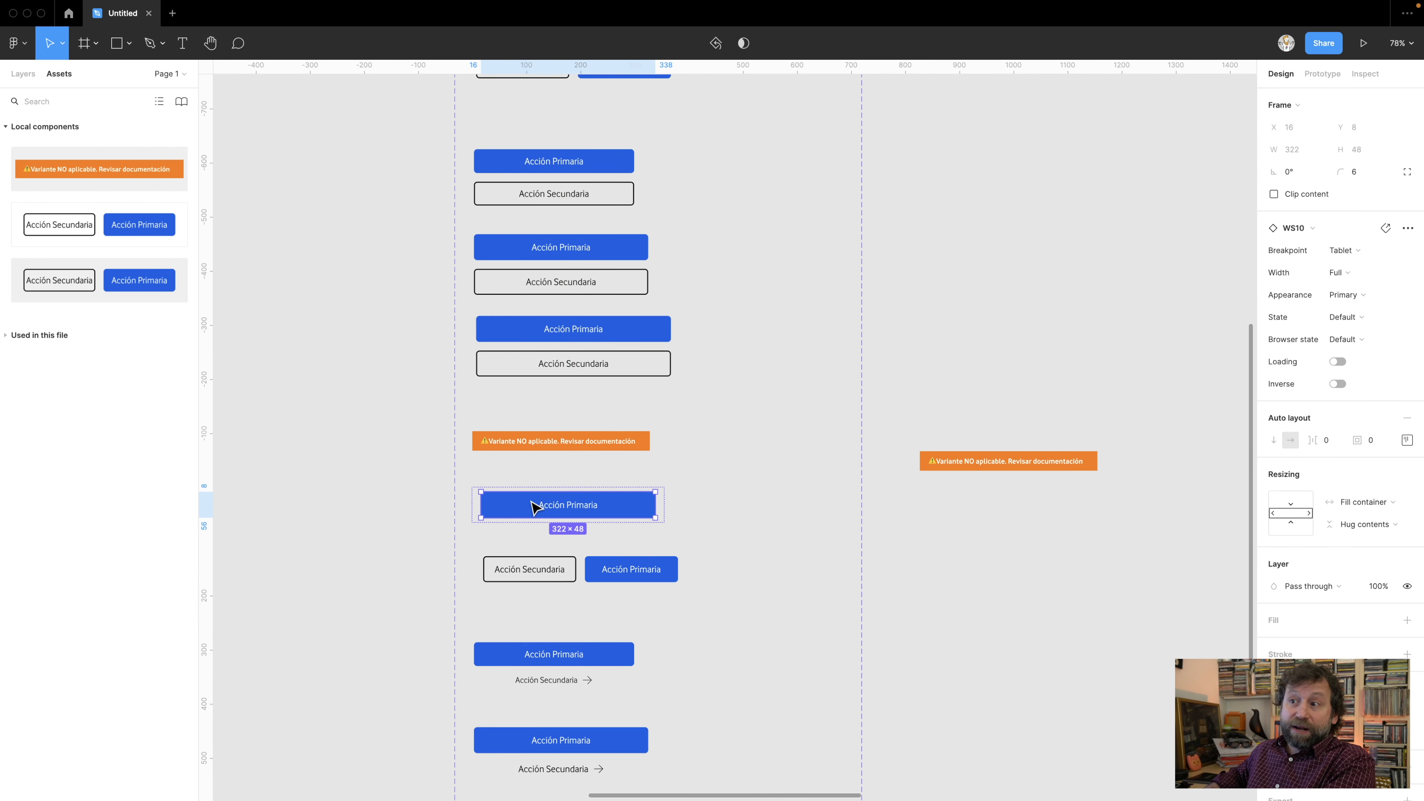